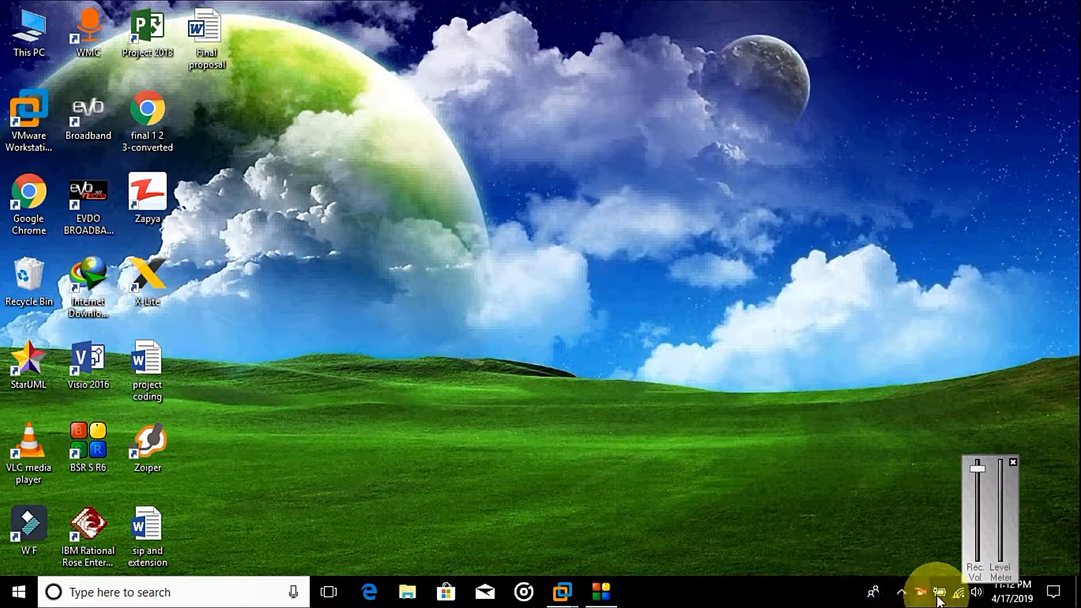
Step: Check the available wireless networks and the current Wi-Fi connection, then close the network list
{"action": "left_click", "coordinate": [957, 591]}
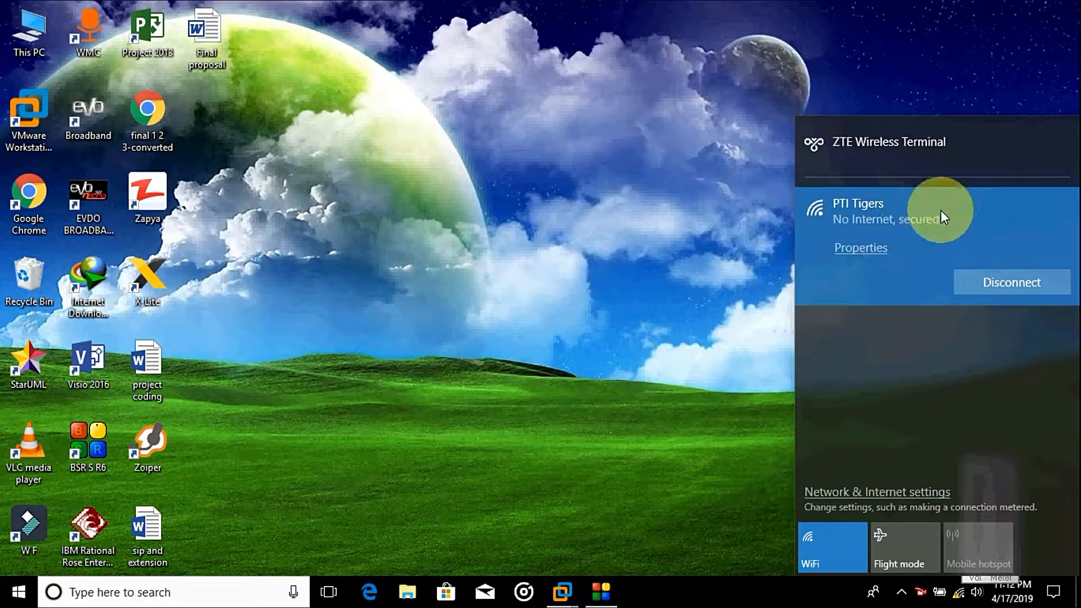
{"action": "left_click", "coordinate": [764, 603]}
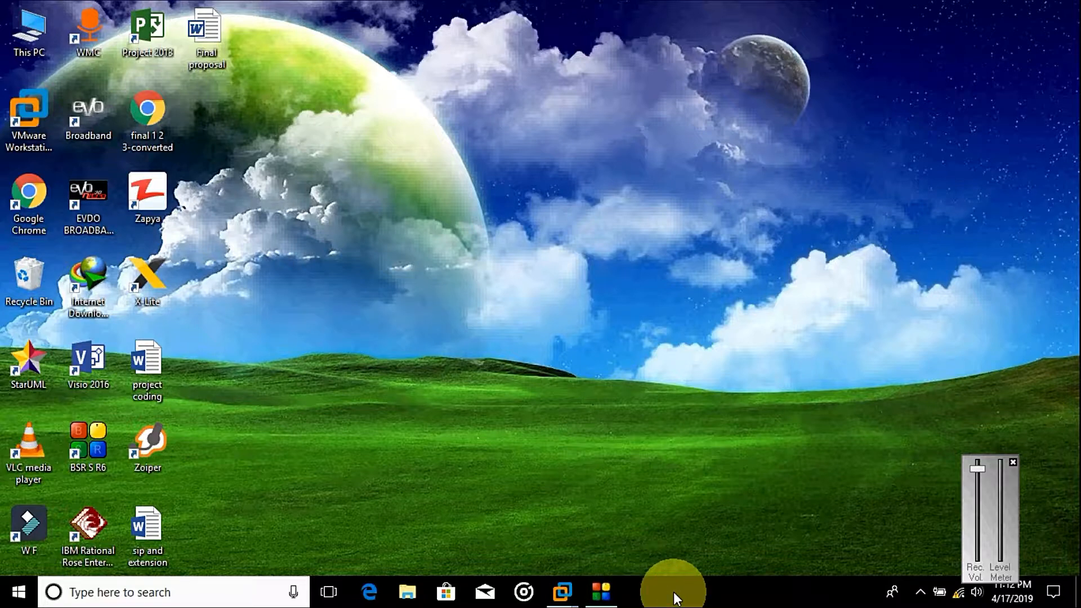
{"action": "left_click", "coordinate": [955, 597]}
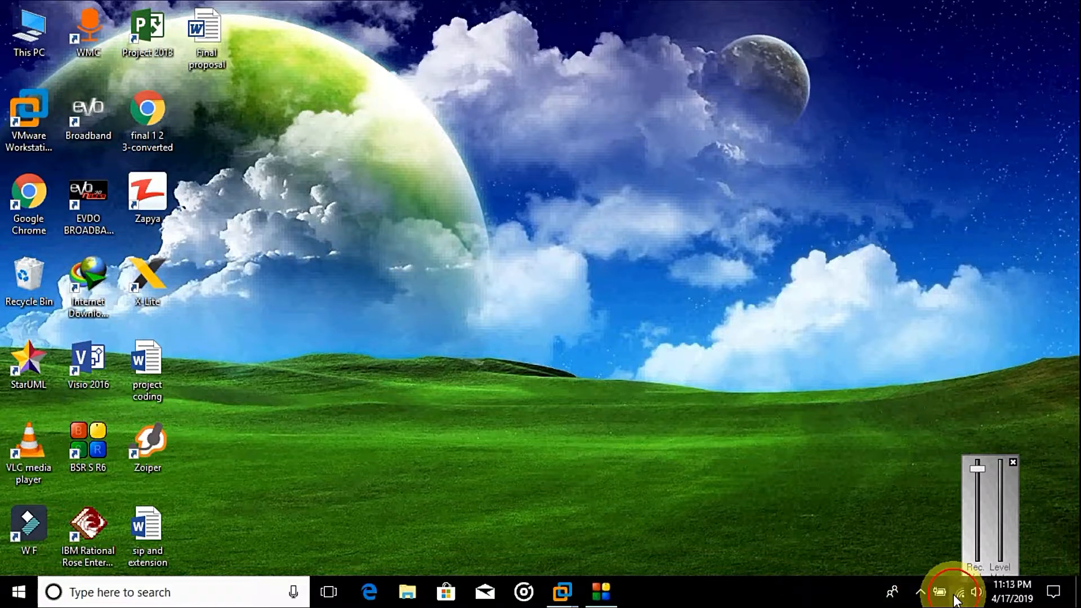
Step: Open Computer Management for This PC and display the Device Manager hardware list
{"action": "right_click", "coordinate": [25, 29]}
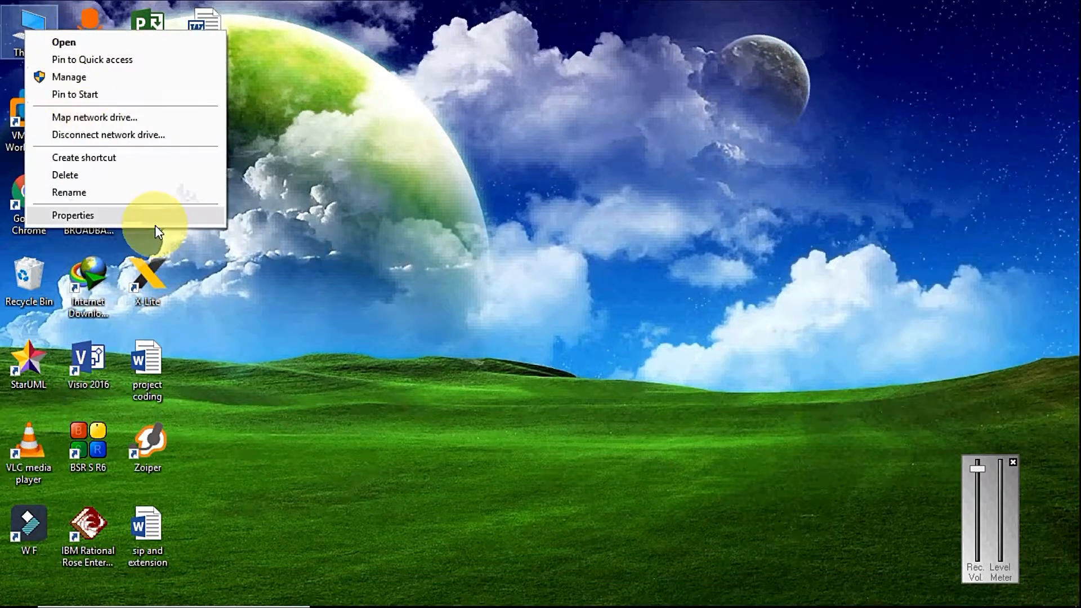
{"action": "left_click", "coordinate": [116, 79]}
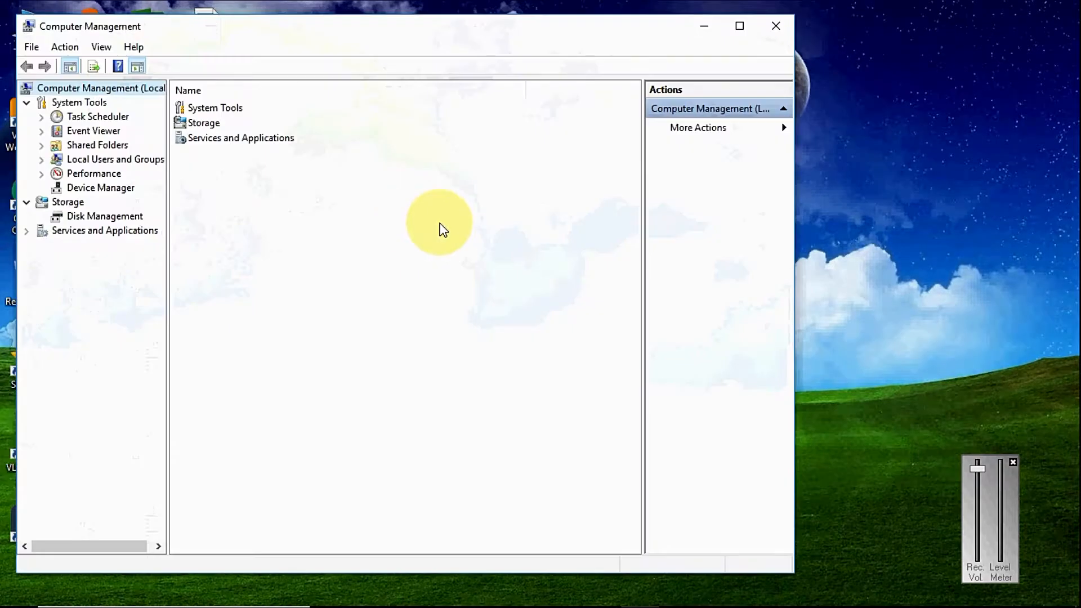
{"action": "left_click", "coordinate": [93, 190]}
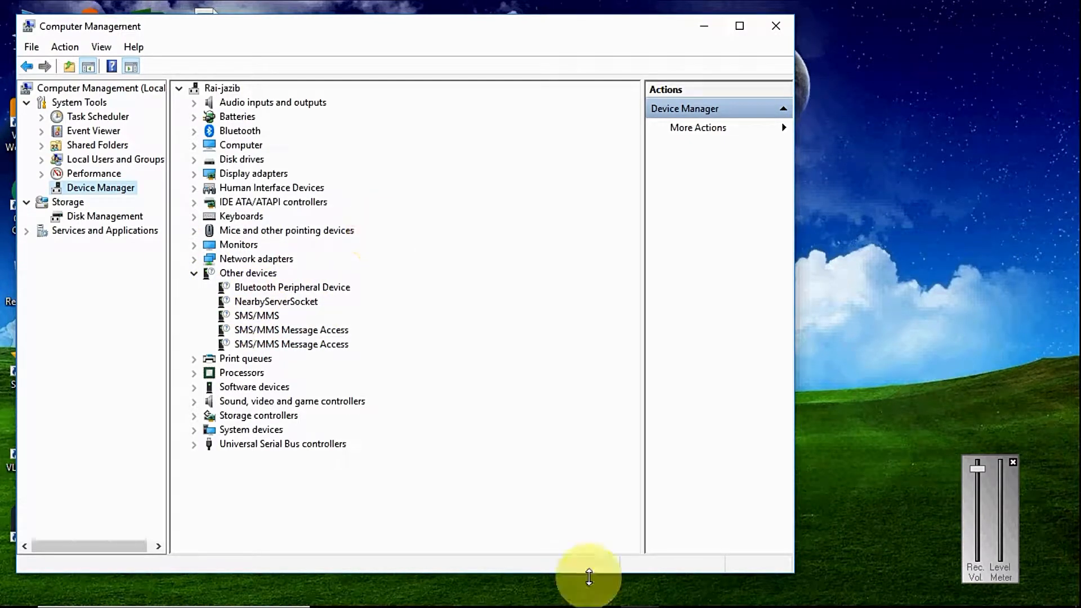
{"action": "mouse_move", "coordinate": [601, 592]}
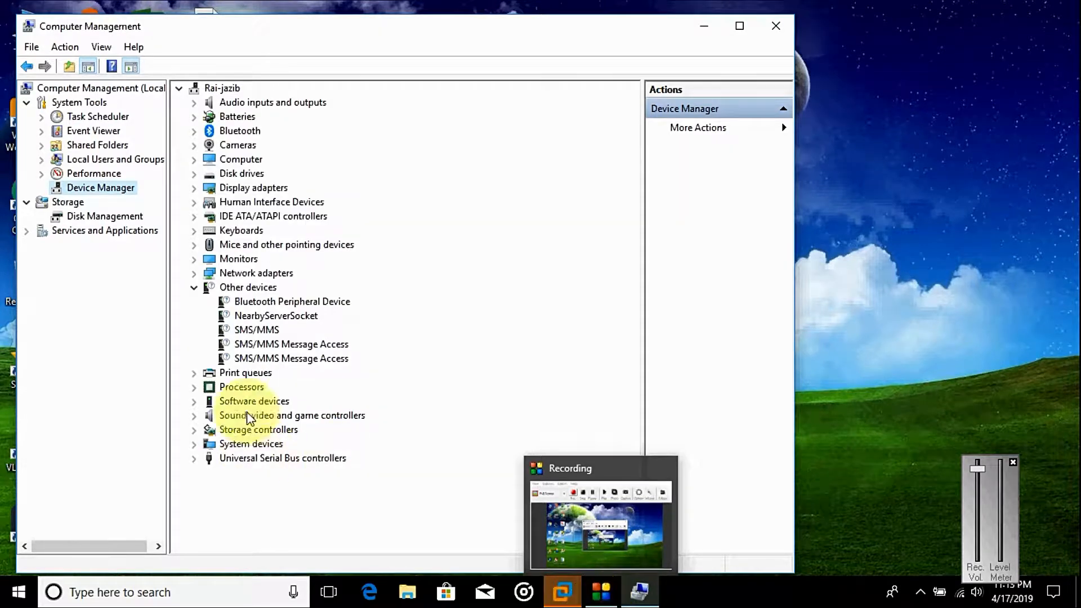
Step: Connect the detected Realtek RTL8187_Wireless USB device to the host and return to Device Manager
{"action": "left_click", "coordinate": [702, 27]}
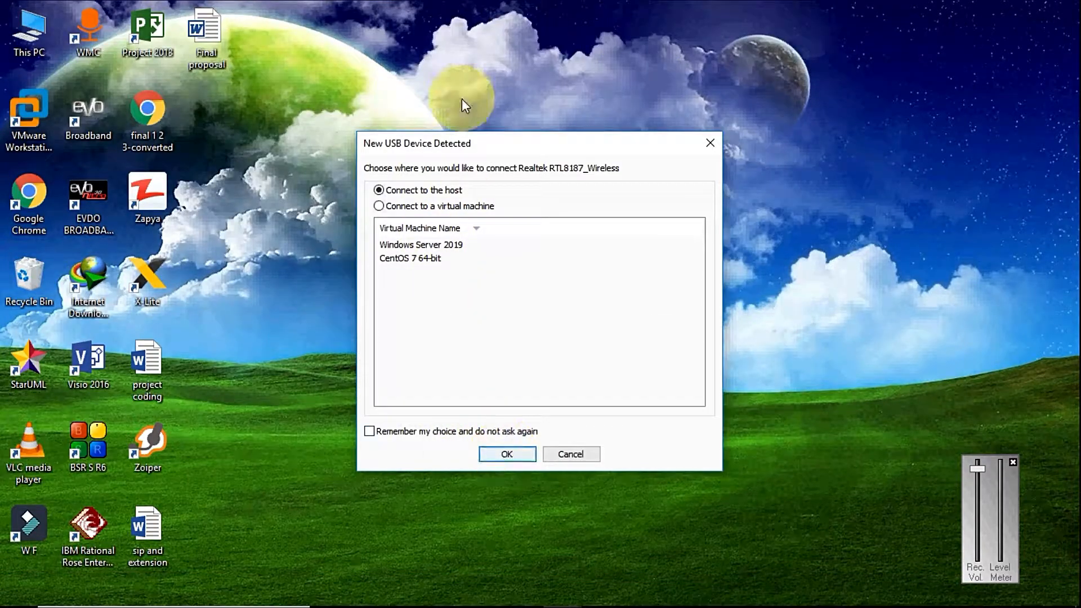
{"action": "left_click", "coordinate": [502, 458]}
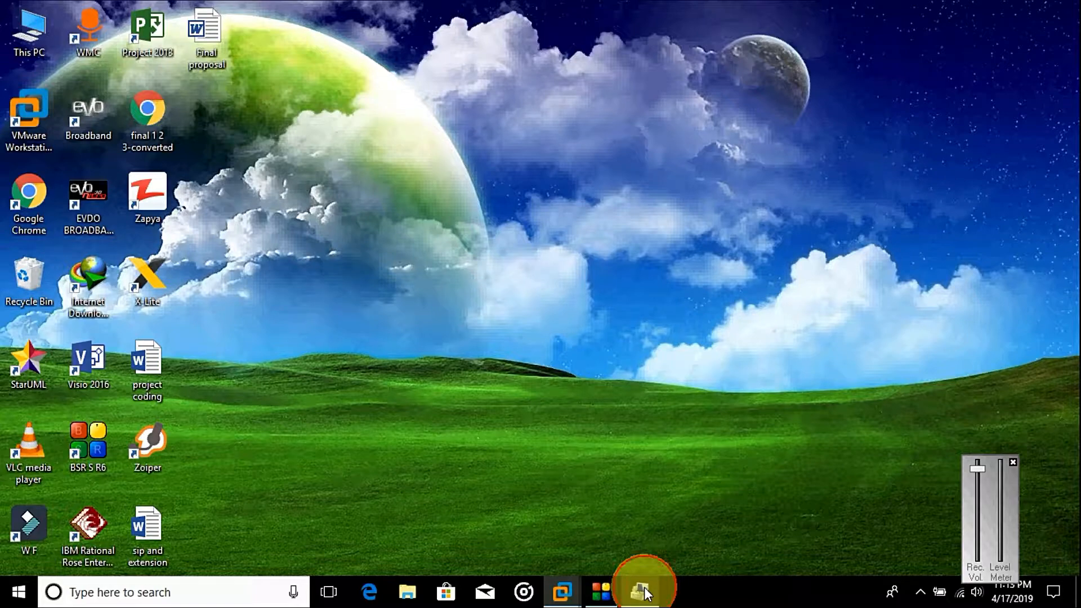
{"action": "left_click", "coordinate": [642, 591]}
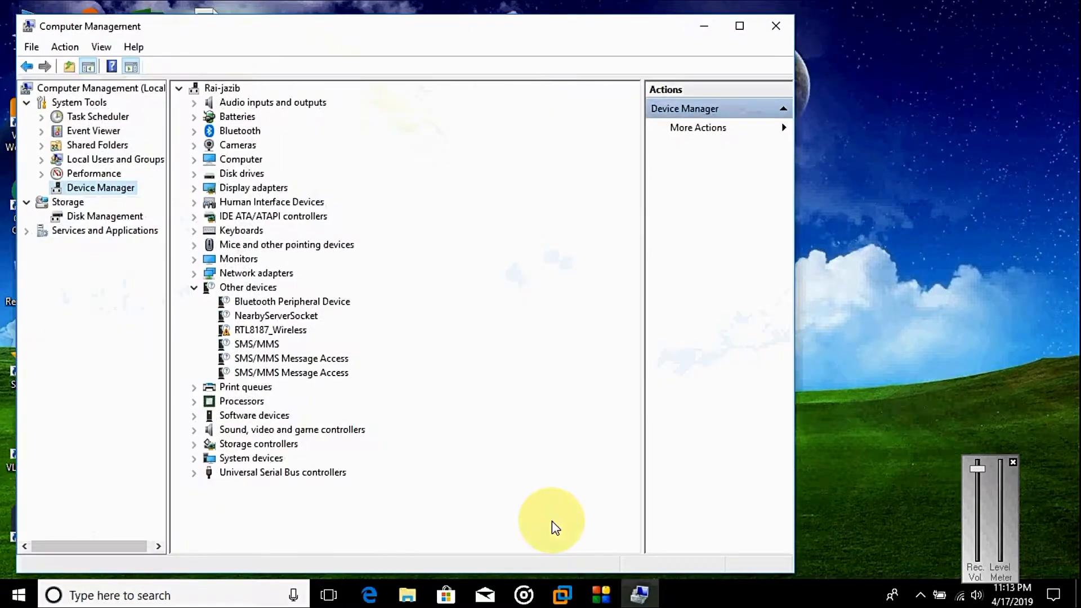
Step: Try to update the RTL8187_Wireless driver with an automatic search, then close the wizard
{"action": "right_click", "coordinate": [248, 336]}
{"action": "left_click", "coordinate": [306, 345]}
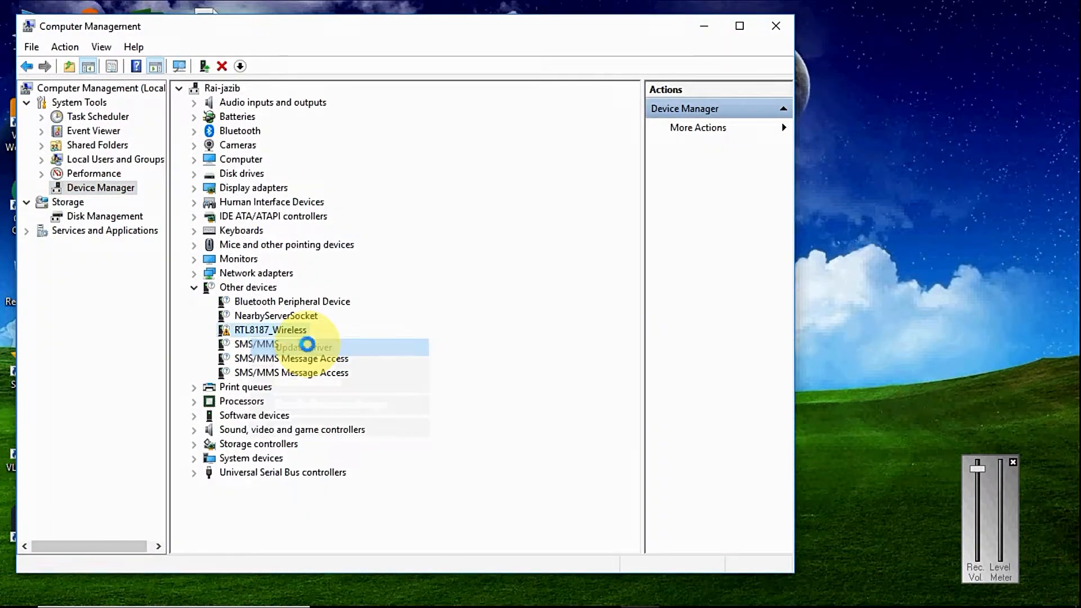
{"action": "left_click", "coordinate": [342, 275]}
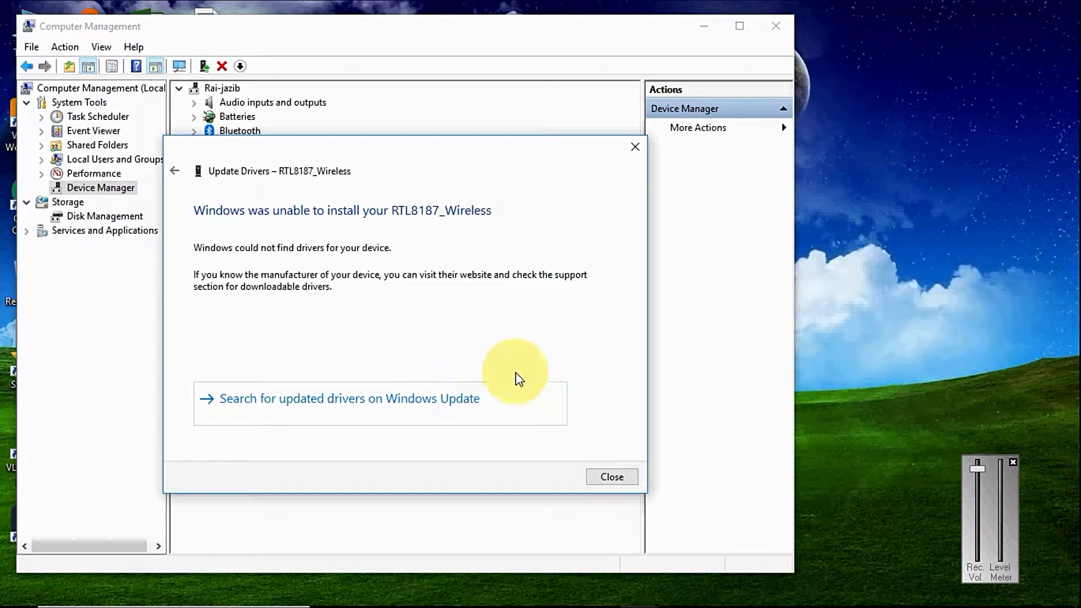
{"action": "left_click", "coordinate": [612, 477]}
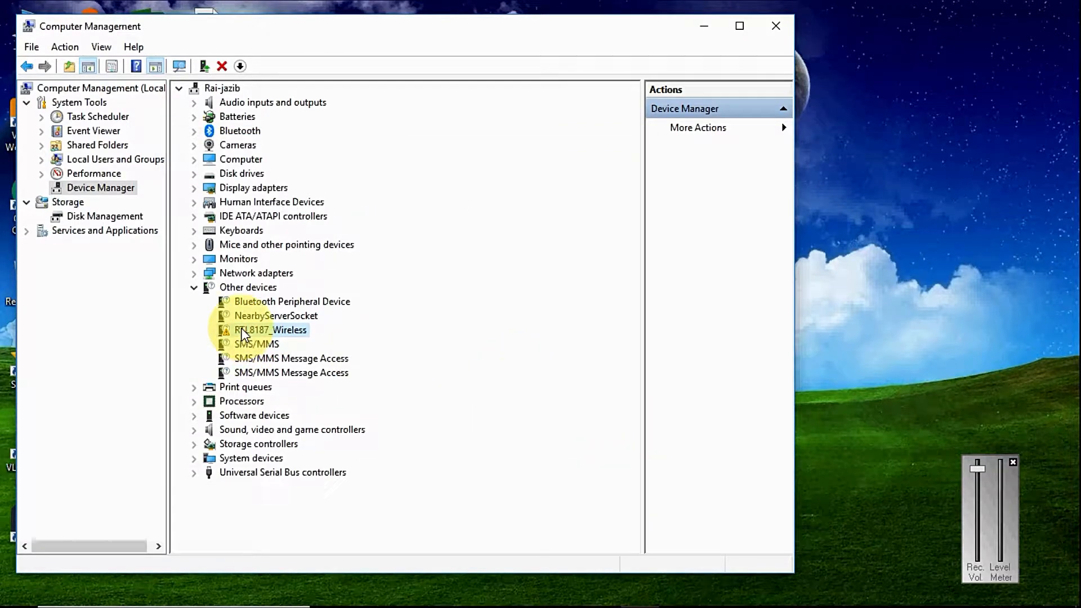
Step: Try to update the RTL8187_Wireless driver by picking from the list of available drivers on the computer
{"action": "right_click", "coordinate": [242, 330]}
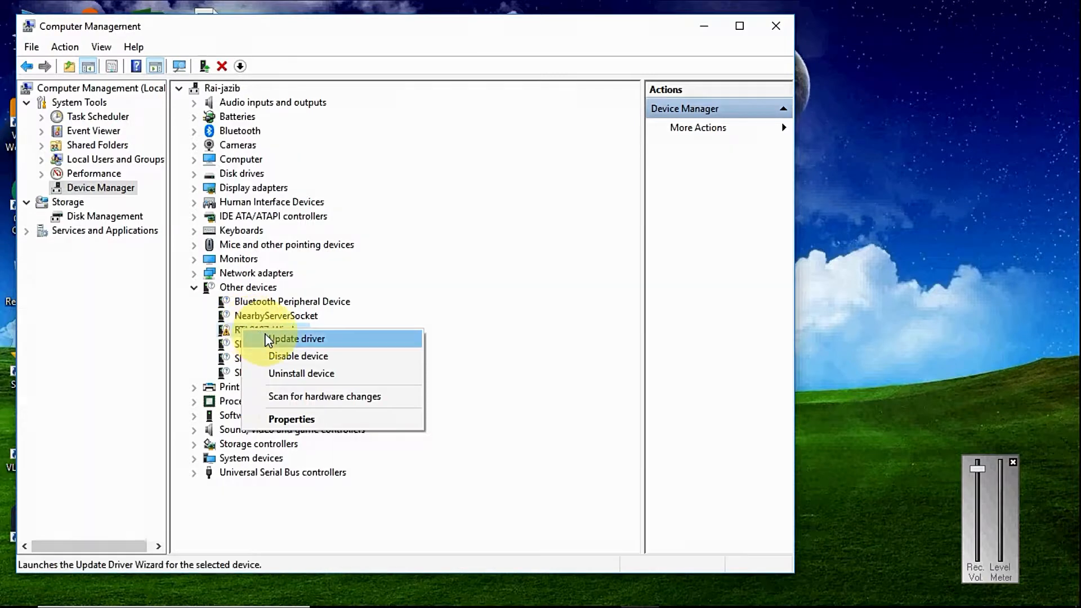
{"action": "left_click", "coordinate": [296, 338]}
{"action": "left_click", "coordinate": [376, 343]}
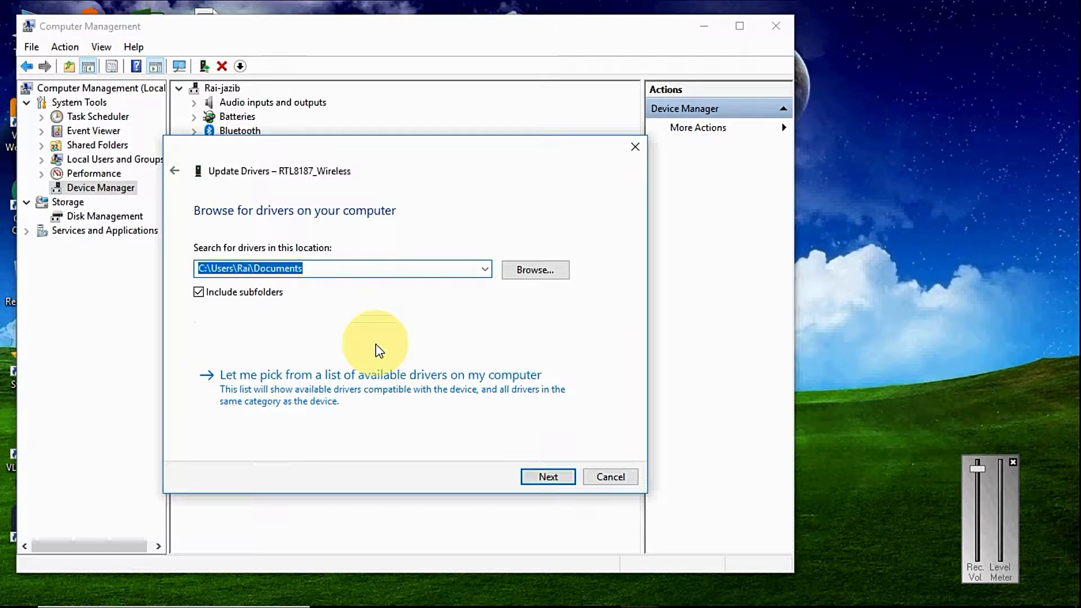
{"action": "left_click", "coordinate": [345, 394]}
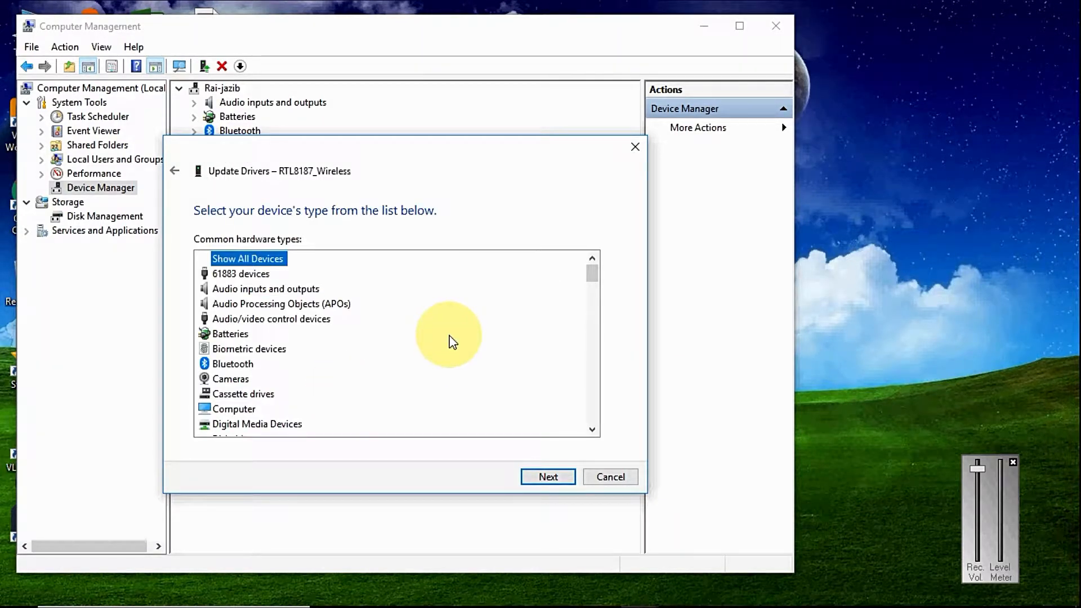
{"action": "left_click", "coordinate": [869, 272]}
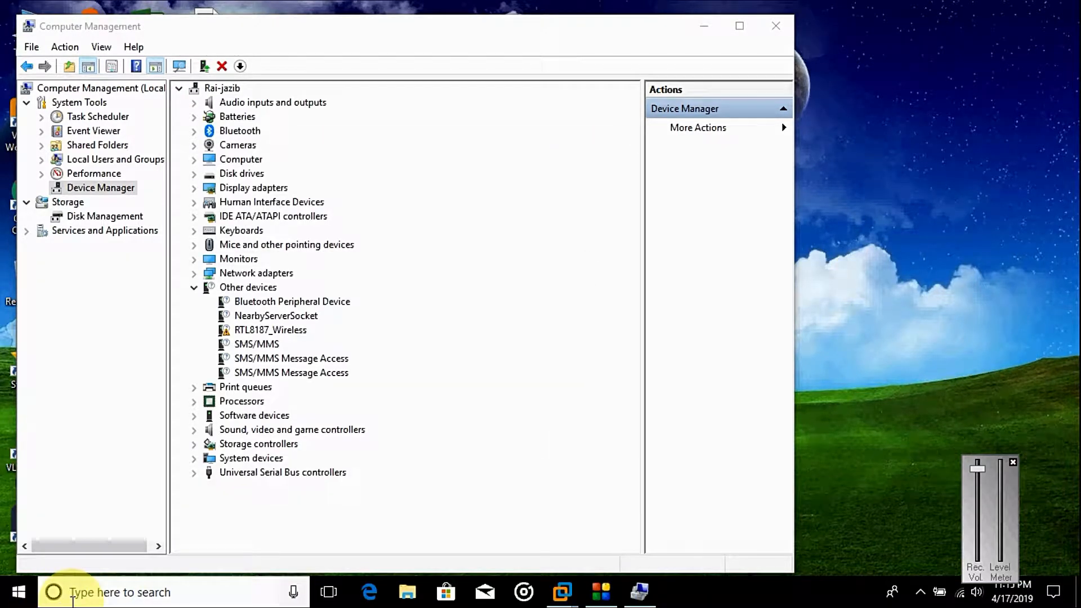
Step: Search the computer for the Windows Update settings, view the update status, and close the Settings window
{"action": "left_click", "coordinate": [90, 598]}
{"action": "type", "text": "w"}
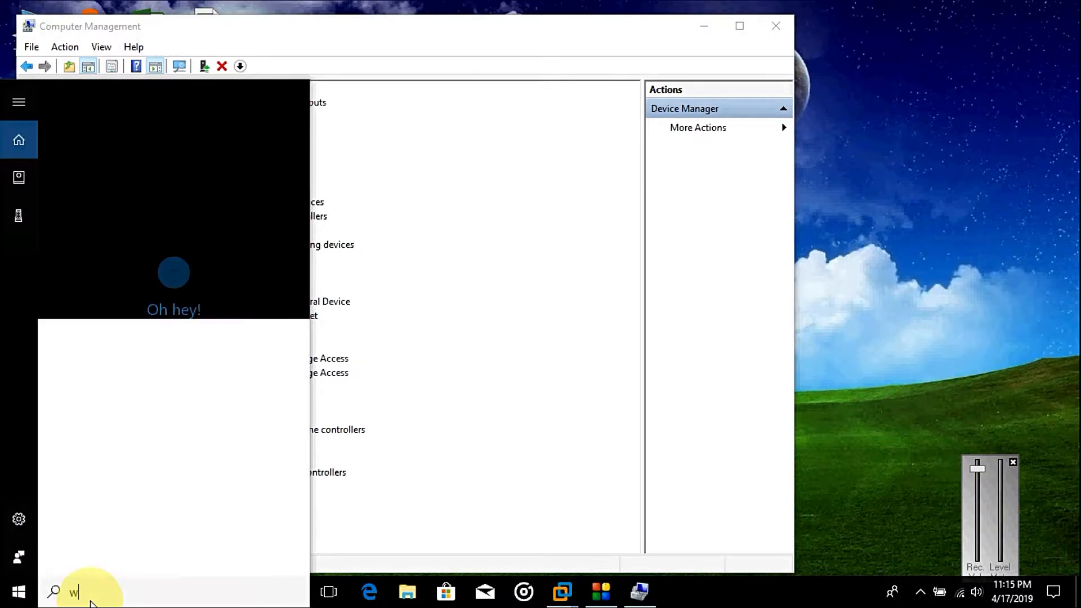
{"action": "type", "text": "ind"}
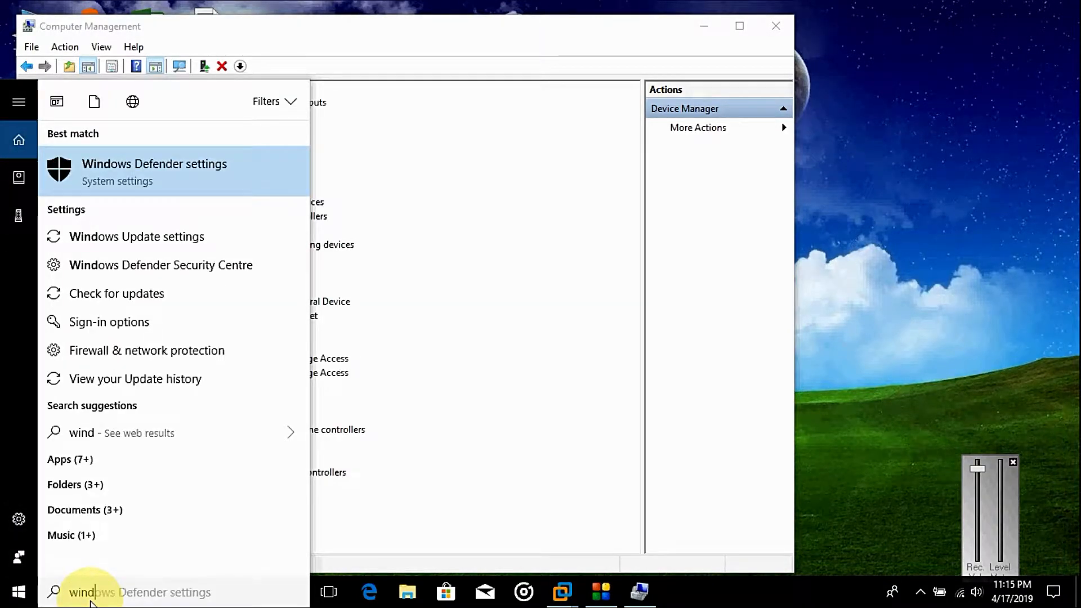
{"action": "key", "text": "BackSpace"}
{"action": "type", "text": "odw"}
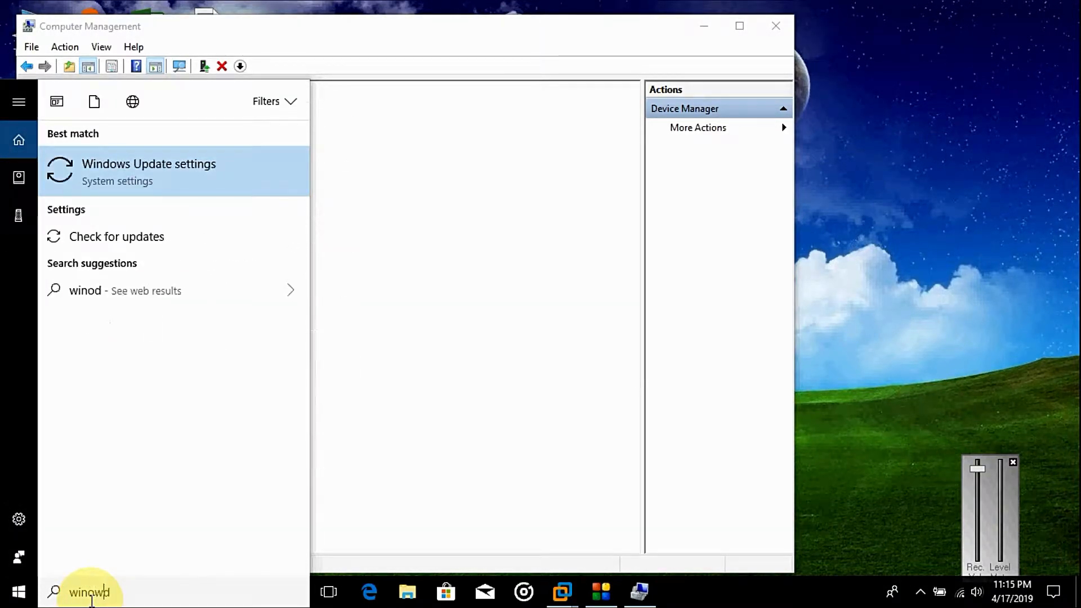
{"action": "type", "text": "s"}
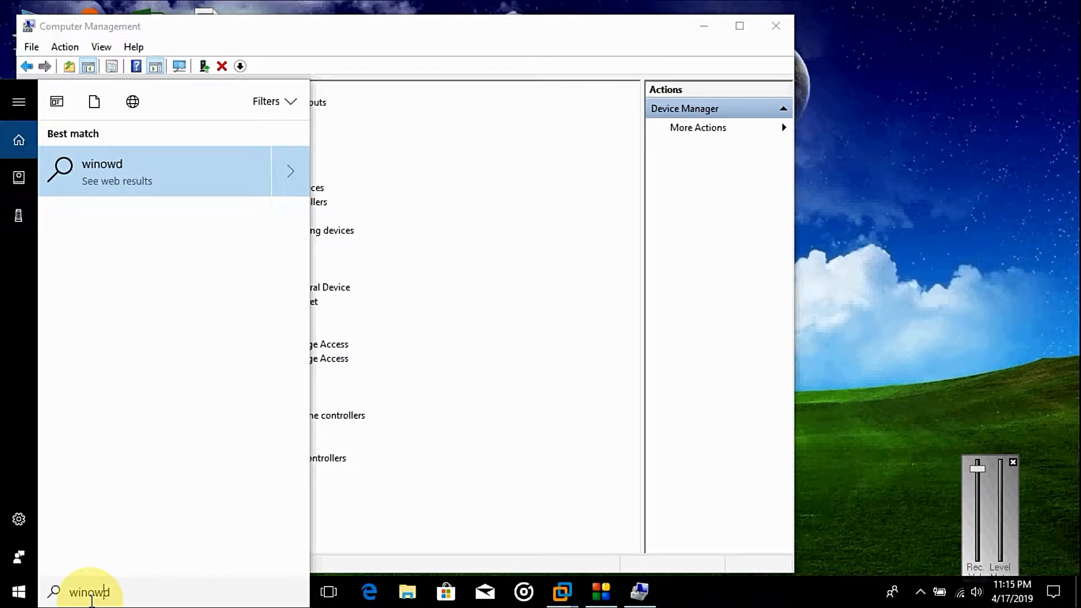
{"action": "key", "text": "BackSpace"}
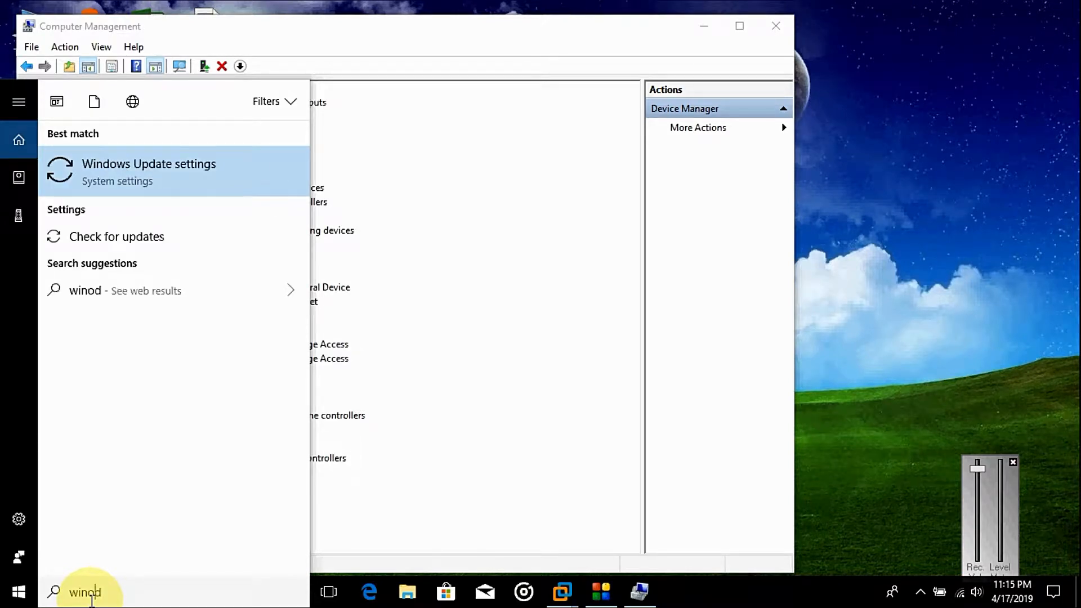
{"action": "key", "text": "Return"}
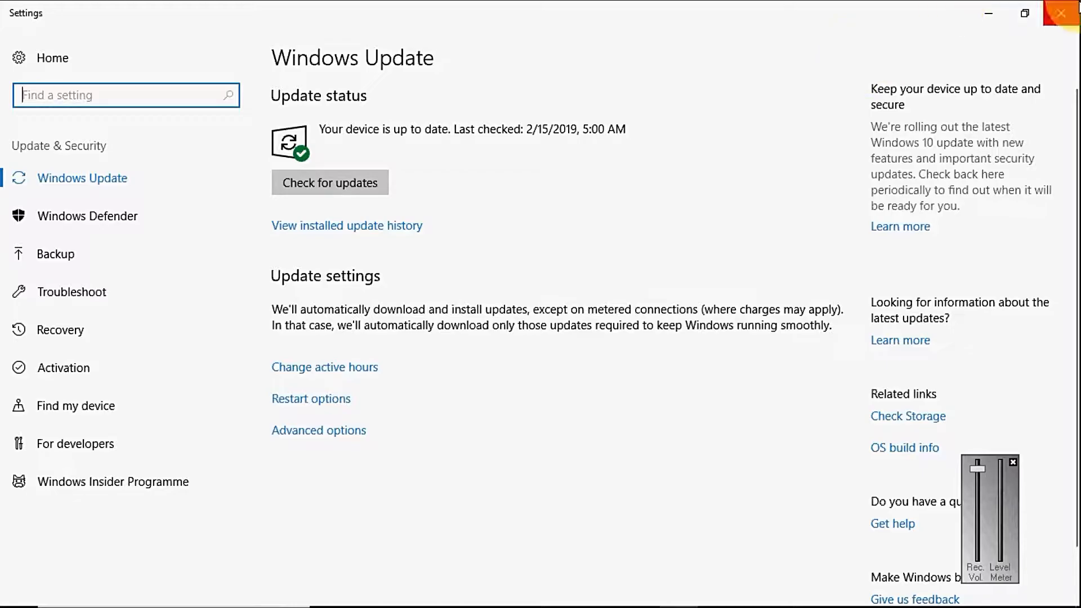
{"action": "left_click", "coordinate": [1078, 6]}
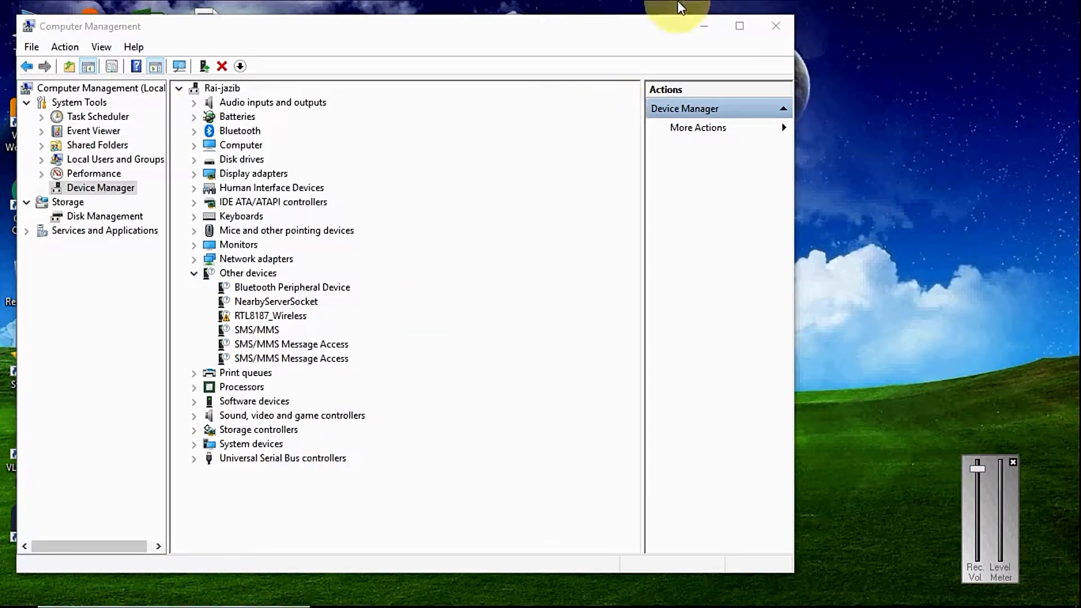
Step: Minimise Computer Management, search for the Services desktop app, and open it
{"action": "left_click", "coordinate": [704, 26]}
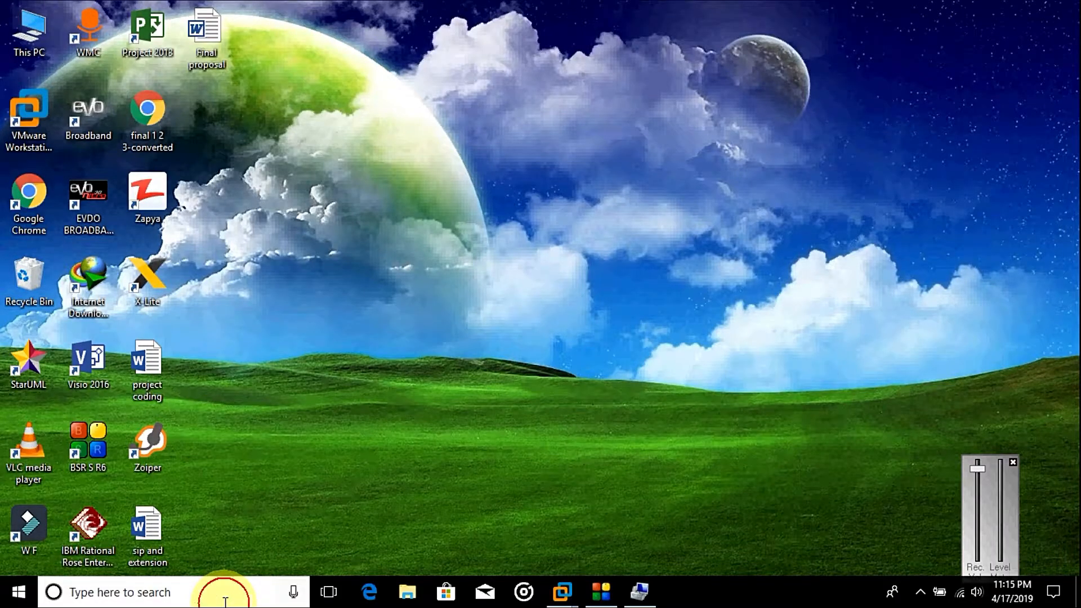
{"action": "left_click", "coordinate": [225, 597]}
{"action": "type", "text": "ser"}
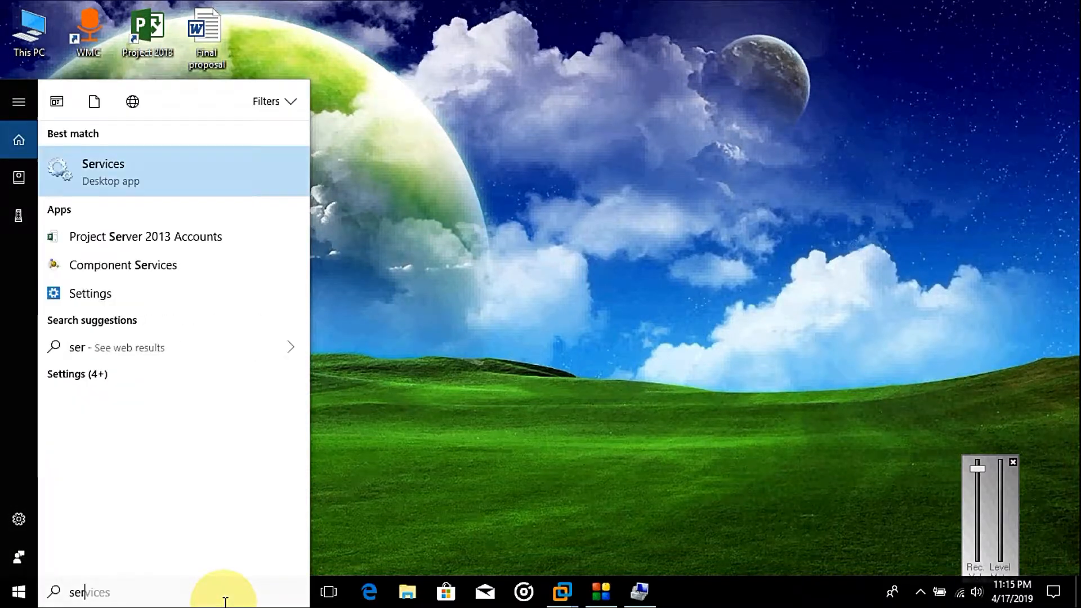
{"action": "type", "text": "v"}
{"action": "key", "text": "Return"}
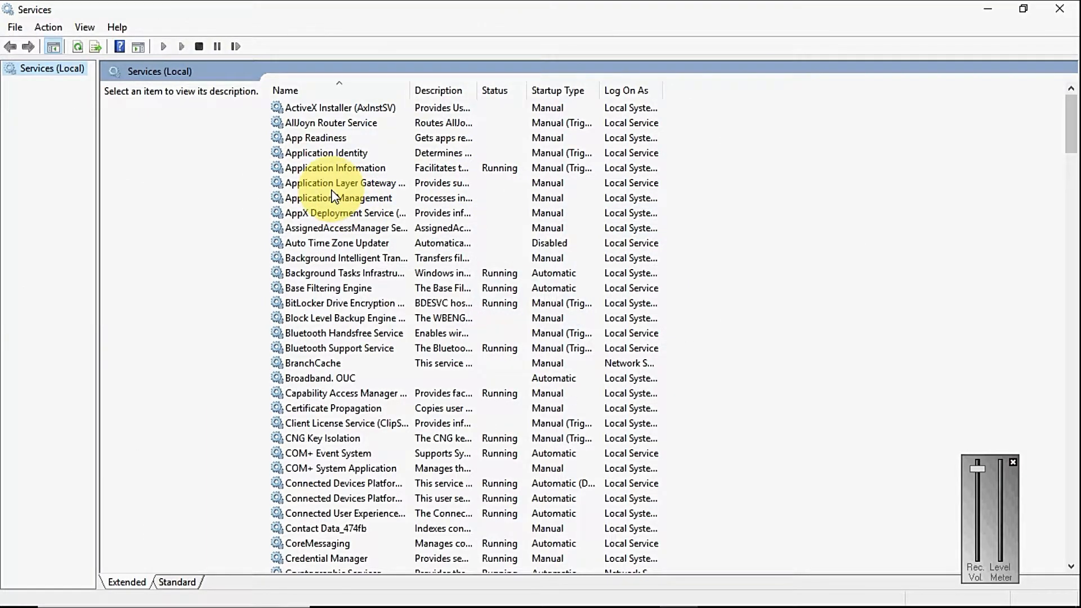
Step: Locate the Windows Update service in the list of local services and open its properties
{"action": "left_click", "coordinate": [331, 190]}
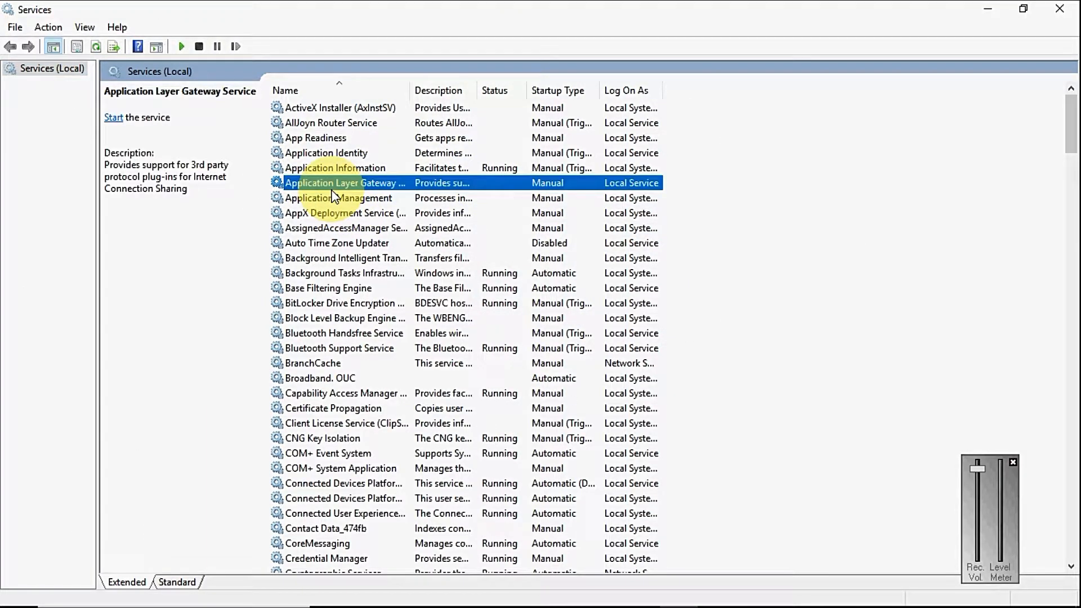
{"action": "key", "text": "w"}
{"action": "key", "text": "Down"}
{"action": "key", "text": "Down"}
{"action": "key", "text": "Down"}
{"action": "key", "text": "Down"}
{"action": "key", "text": "Down"}
{"action": "key", "text": "Down"}
{"action": "key", "text": "Down"}
{"action": "key", "text": "Down"}
{"action": "key", "text": "Down"}
{"action": "key", "text": "Down"}
{"action": "key", "text": "Down"}
{"action": "key", "text": "Down"}
{"action": "key", "text": "Down"}
{"action": "key", "text": "Down"}
{"action": "key", "text": "Down"}
{"action": "key", "text": "Down"}
{"action": "key", "text": "Down"}
{"action": "key", "text": "Down"}
{"action": "key", "text": "Down"}
{"action": "key", "text": "Down"}
{"action": "key", "text": "Down"}
{"action": "key", "text": "Down"}
{"action": "key", "text": "Down"}
{"action": "key", "text": "Down"}
{"action": "key", "text": "Down"}
{"action": "key", "text": "Down"}
{"action": "key", "text": "Down"}
{"action": "key", "text": "Down"}
{"action": "key", "text": "Down"}
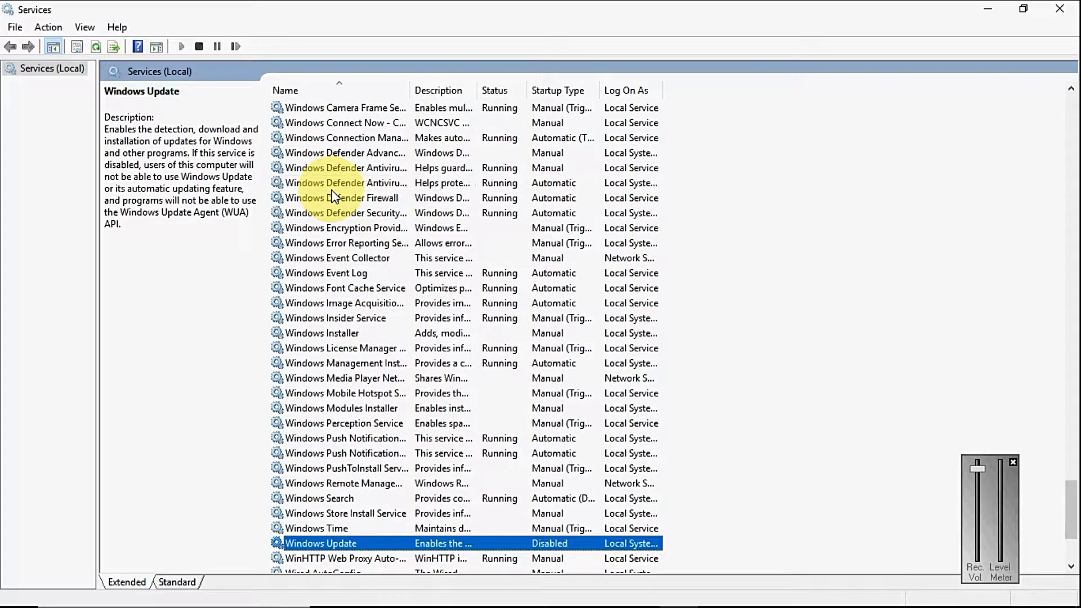
{"action": "key", "text": "Return"}
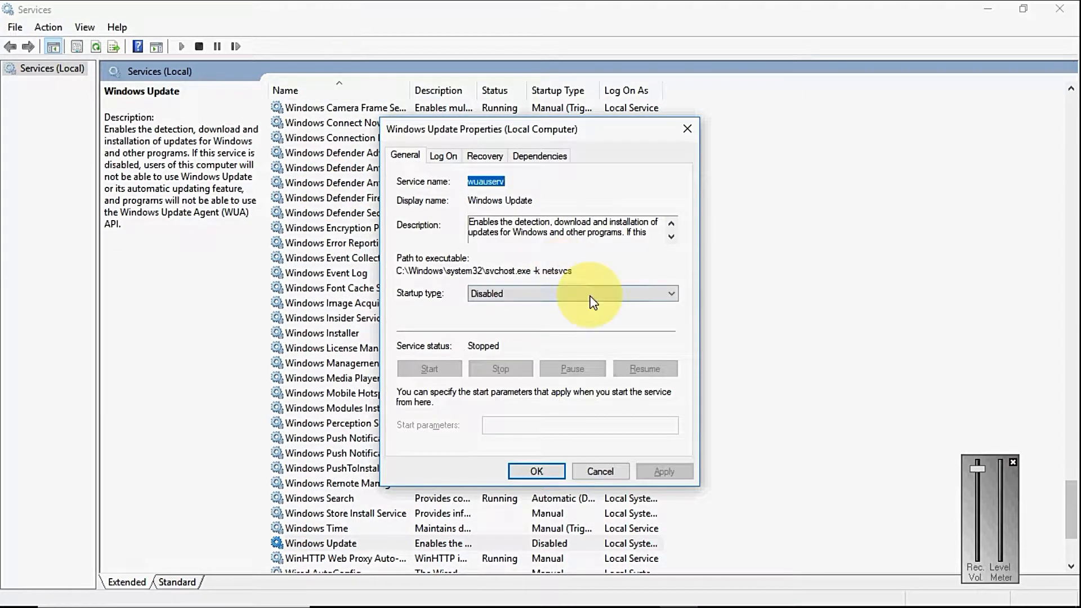
Step: Set the Windows Update service's startup type to Manual, apply the change, and minimise the Services window
{"action": "left_click", "coordinate": [669, 295]}
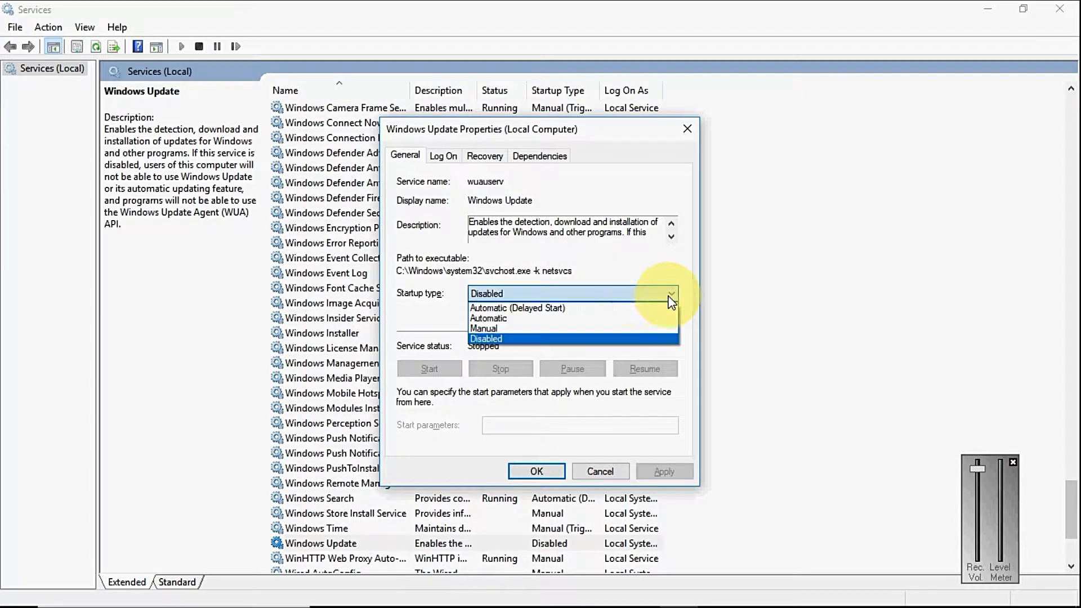
{"action": "left_click", "coordinate": [545, 329]}
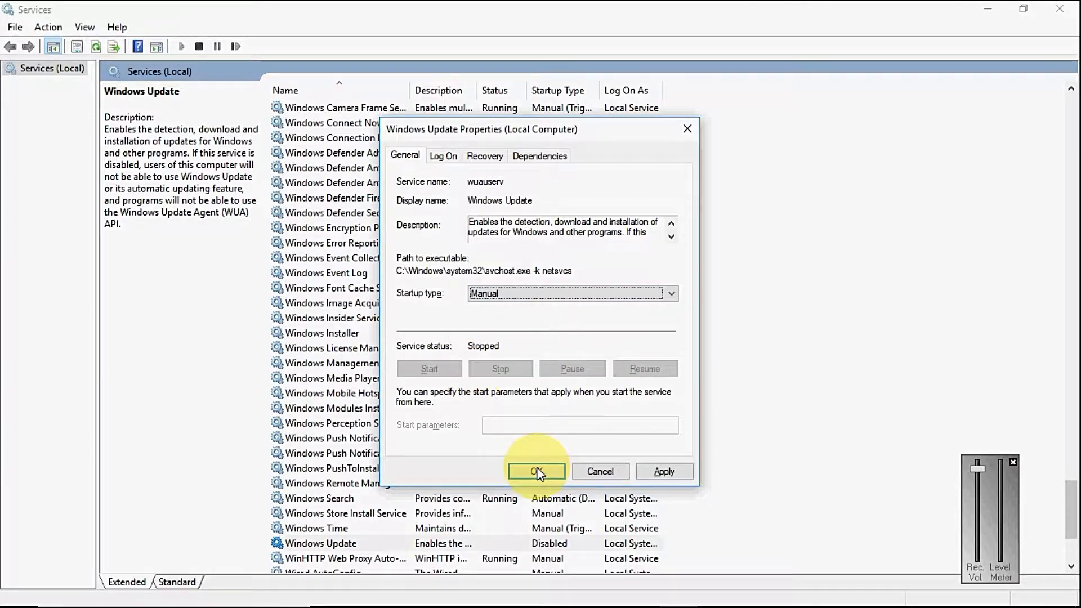
{"action": "left_click", "coordinate": [665, 475]}
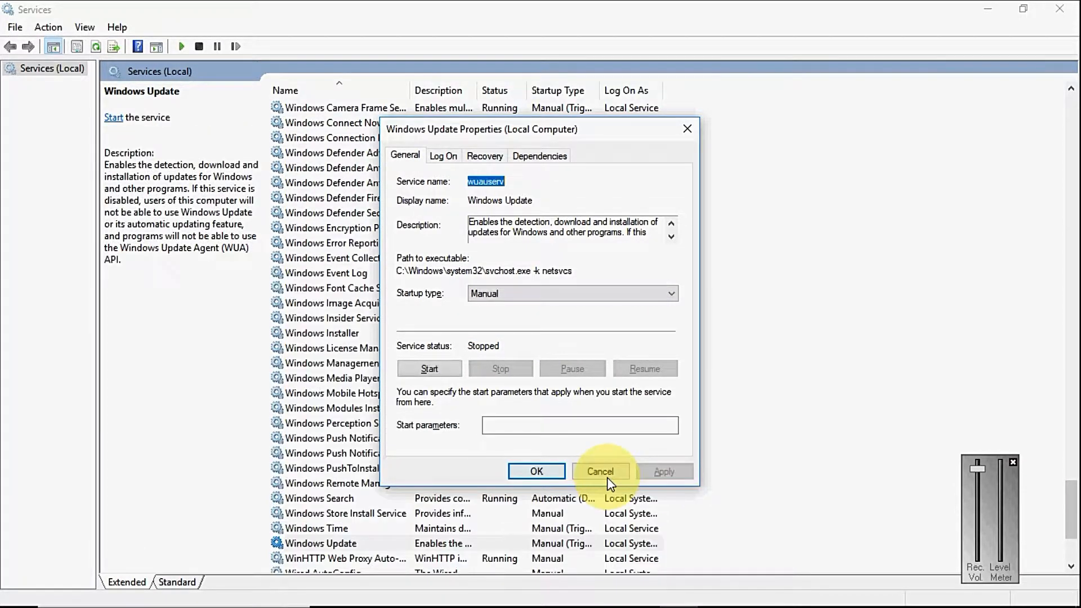
{"action": "left_click", "coordinate": [537, 473]}
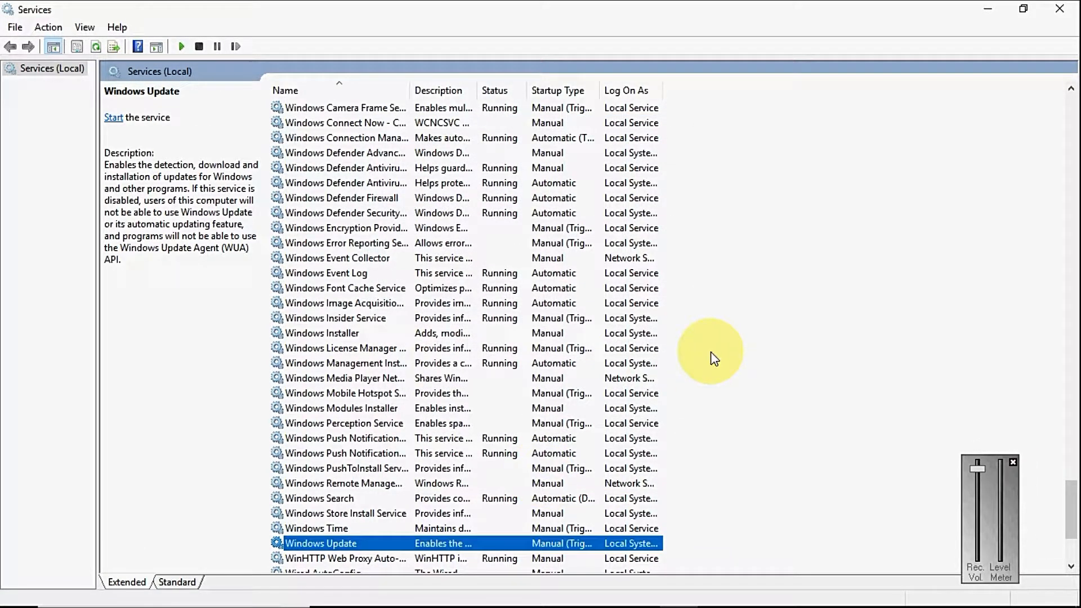
{"action": "left_click", "coordinate": [986, 8]}
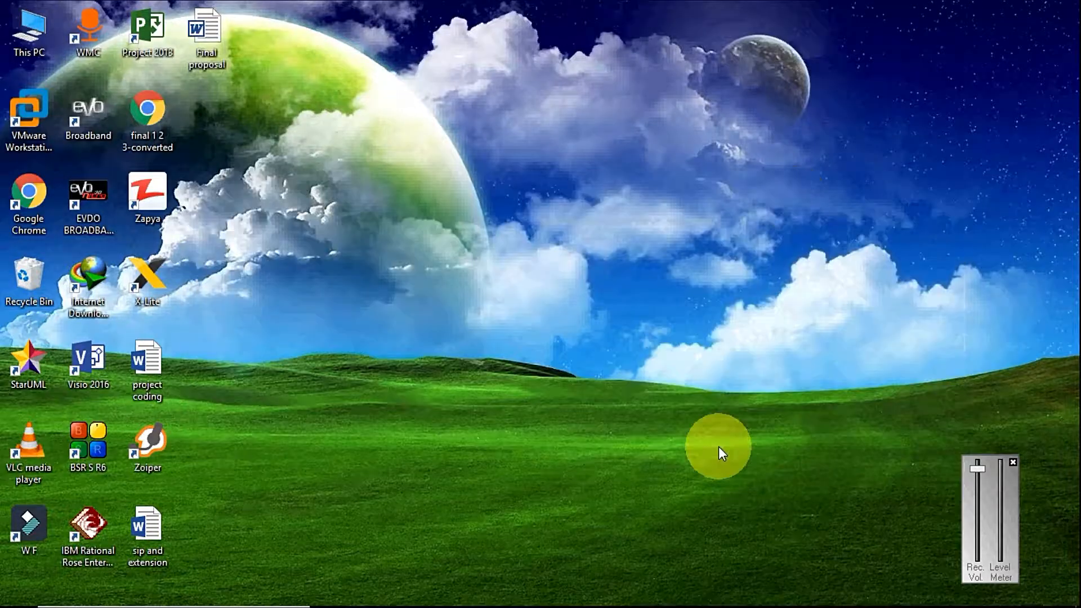
Step: Minimise the Services window, return to Computer Management, and start an automatic driver search for the RTL8187_Wireless device
{"action": "left_click", "coordinate": [678, 591]}
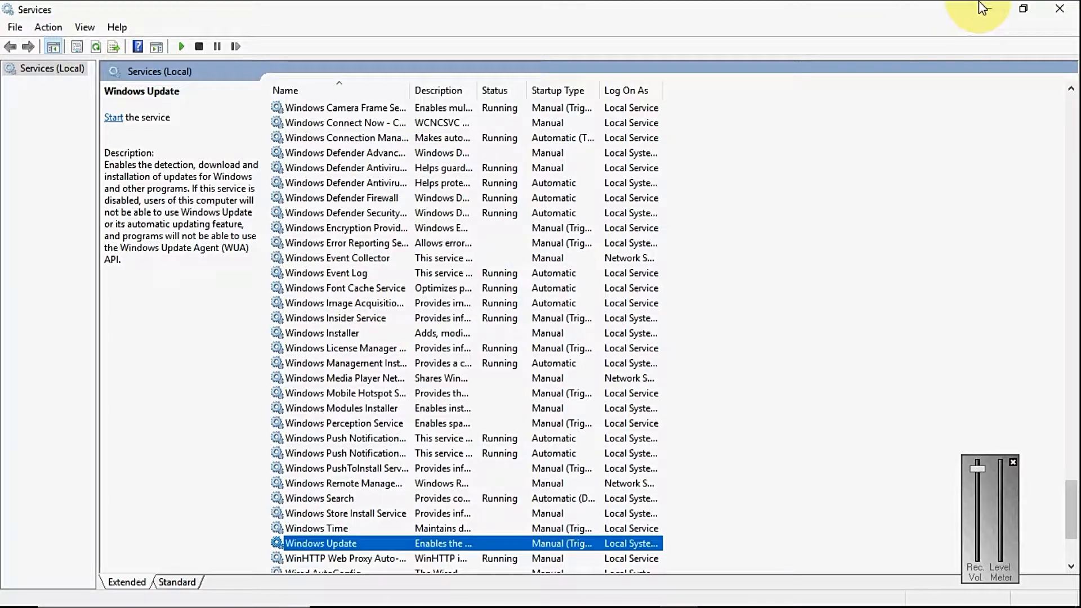
{"action": "left_click", "coordinate": [984, 8]}
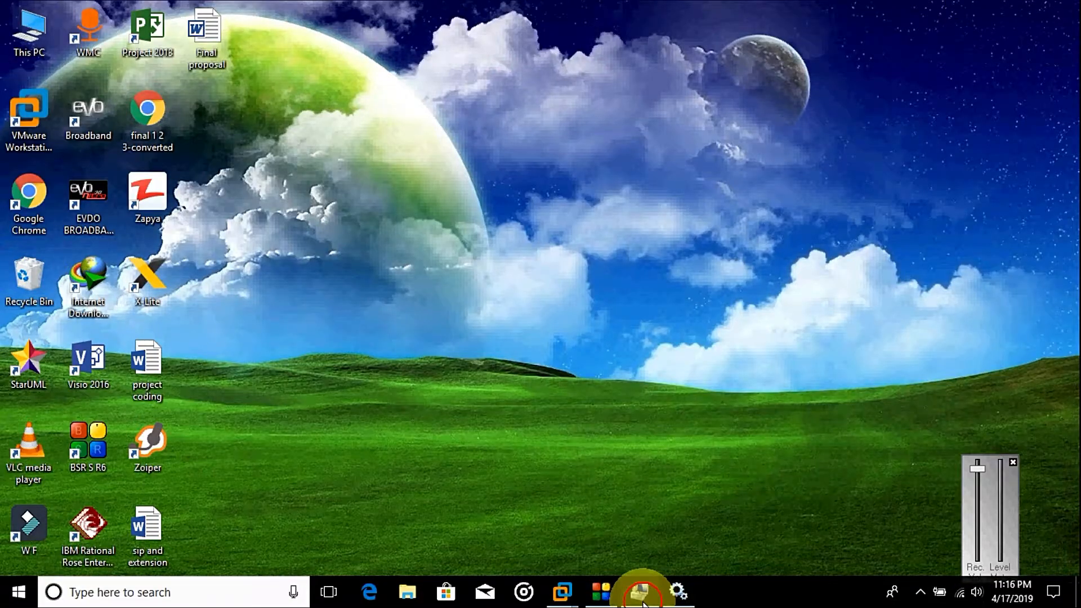
{"action": "left_click", "coordinate": [640, 592]}
{"action": "right_click", "coordinate": [243, 331]}
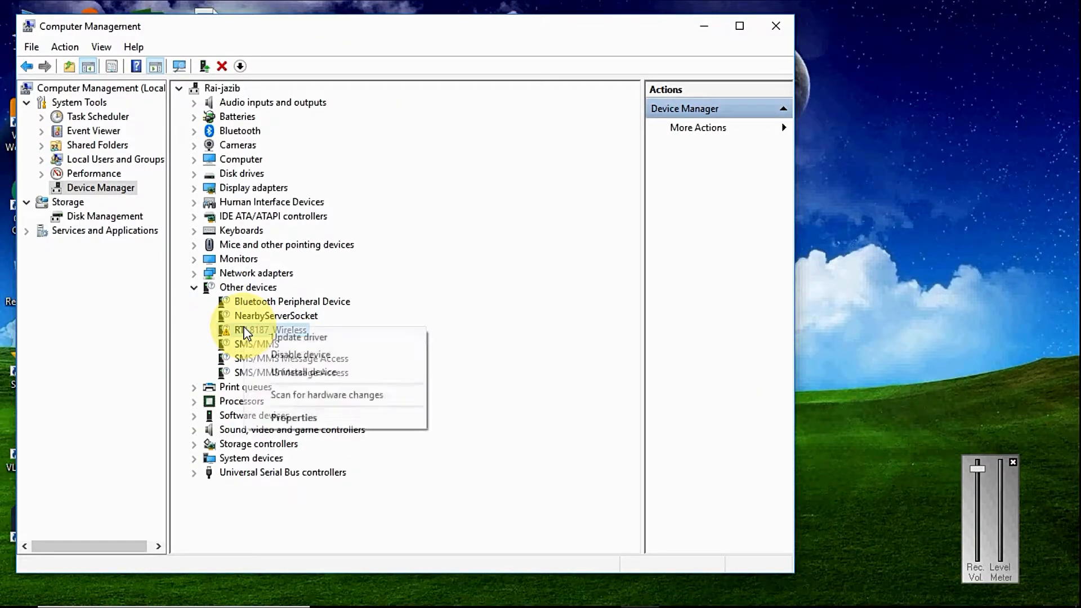
{"action": "left_click", "coordinate": [281, 337]}
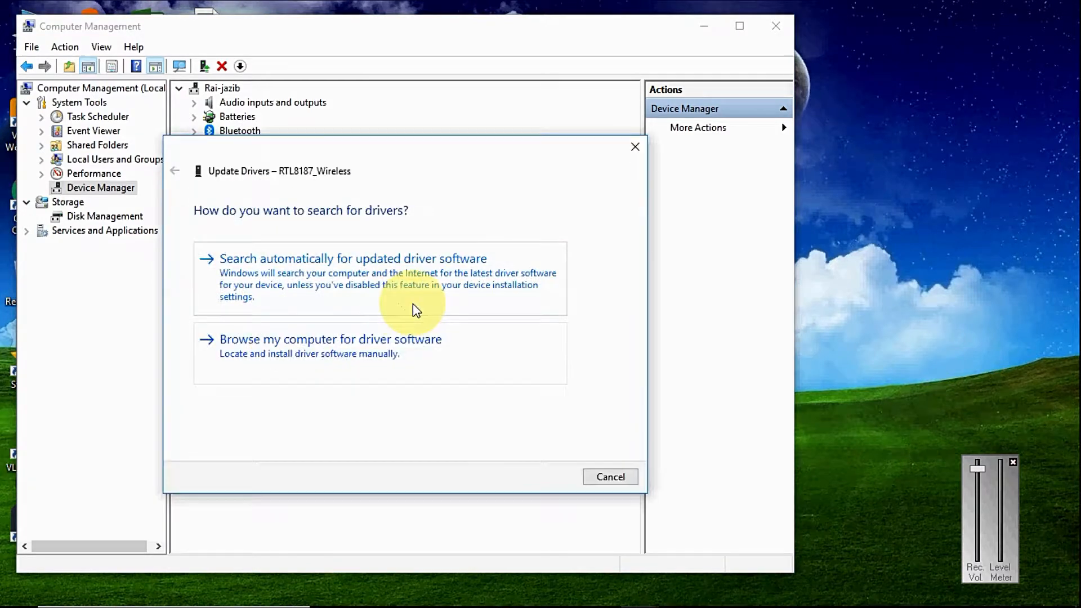
{"action": "left_click", "coordinate": [368, 299]}
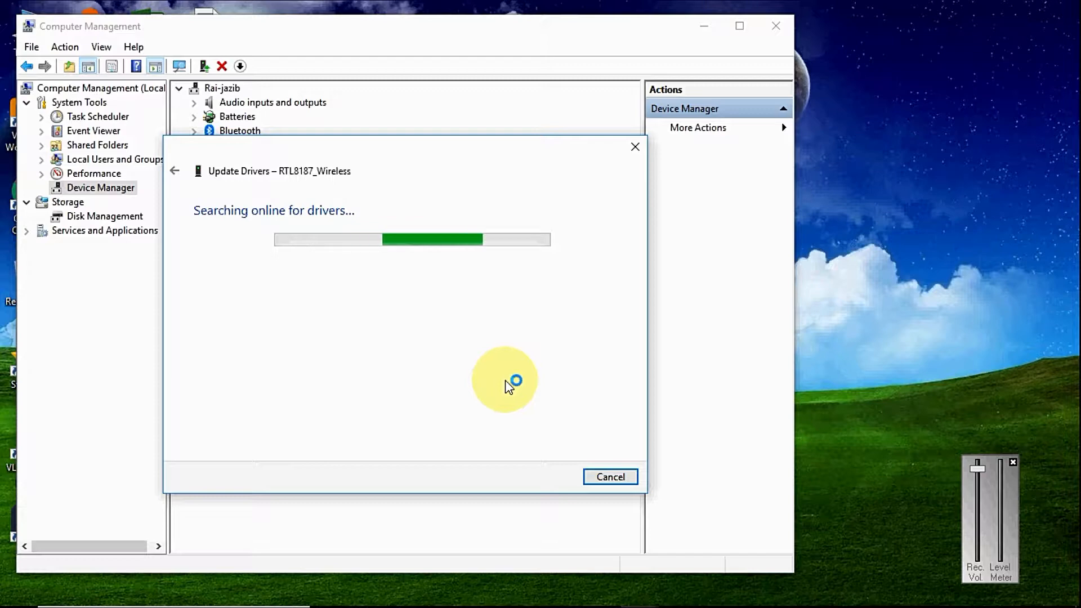
{"action": "mouse_move", "coordinate": [765, 605]}
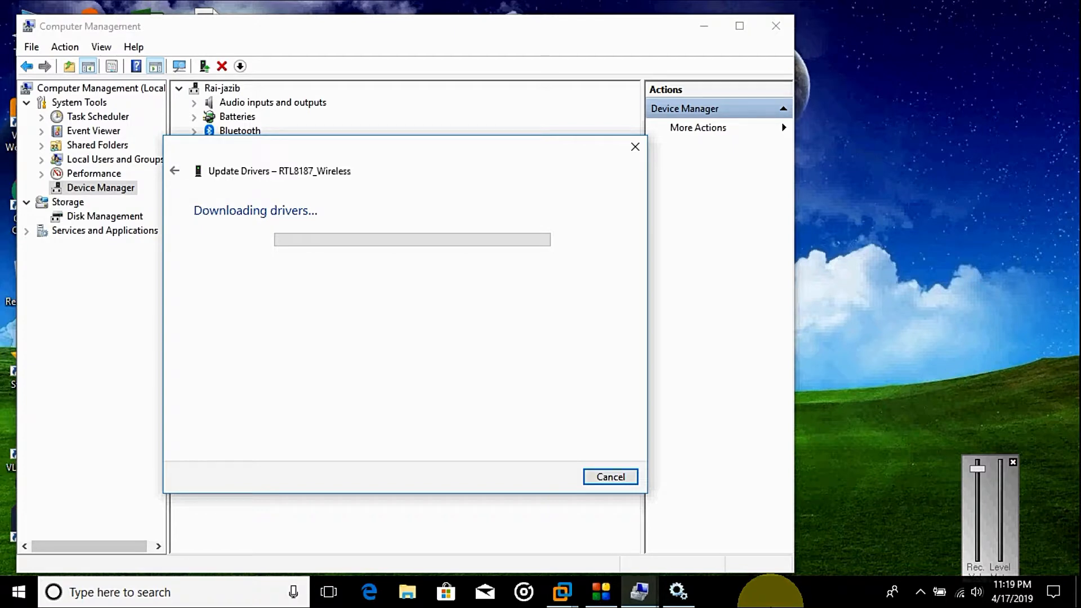
{"action": "left_click", "coordinate": [799, 605]}
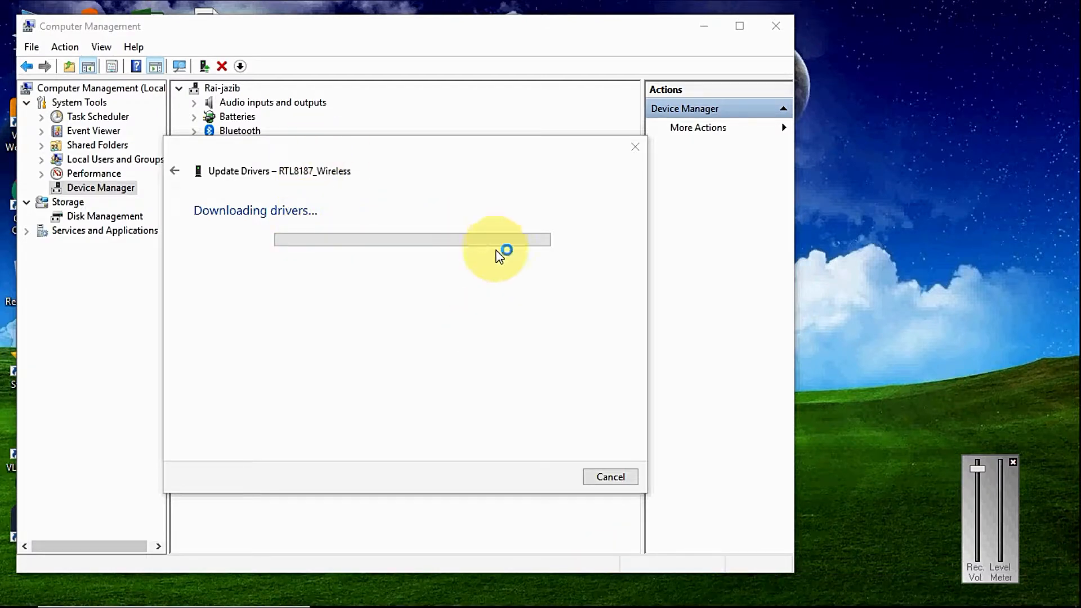
{"action": "mouse_move", "coordinate": [782, 594]}
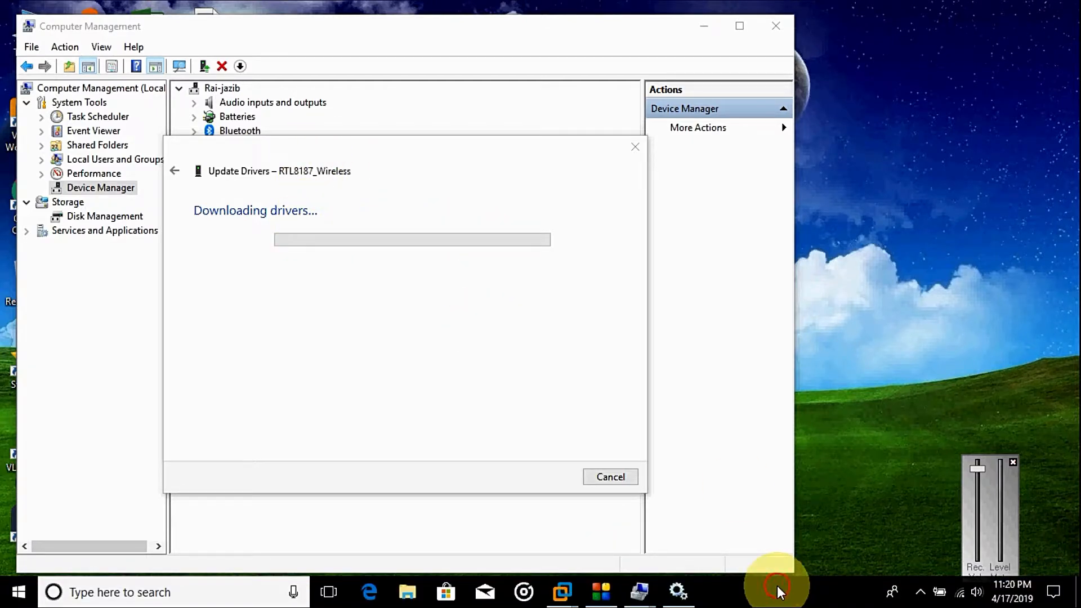
{"action": "left_click", "coordinate": [602, 588]}
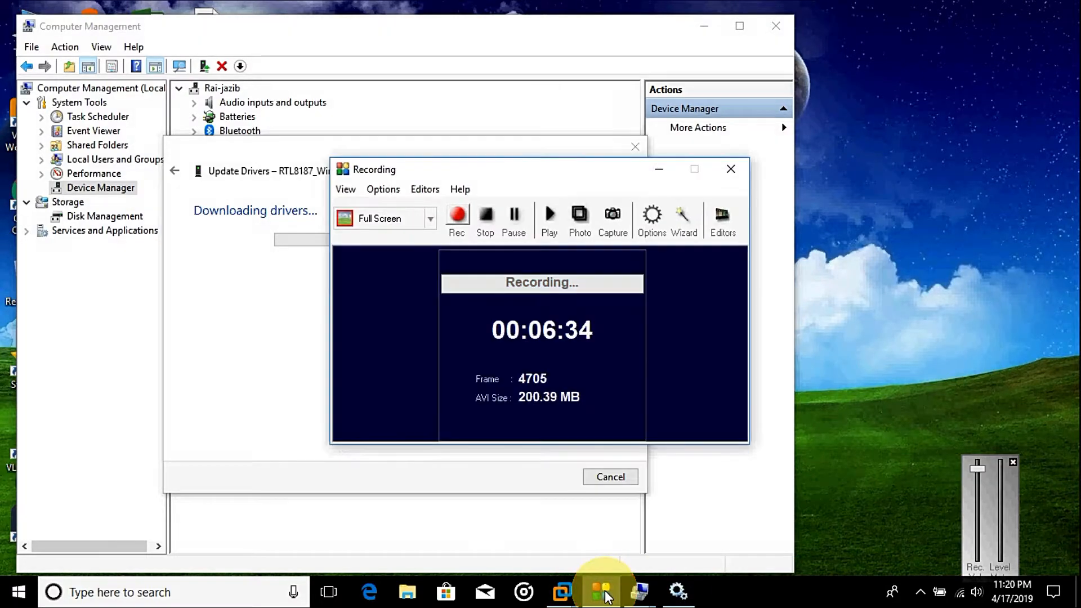
{"action": "left_click", "coordinate": [603, 592]}
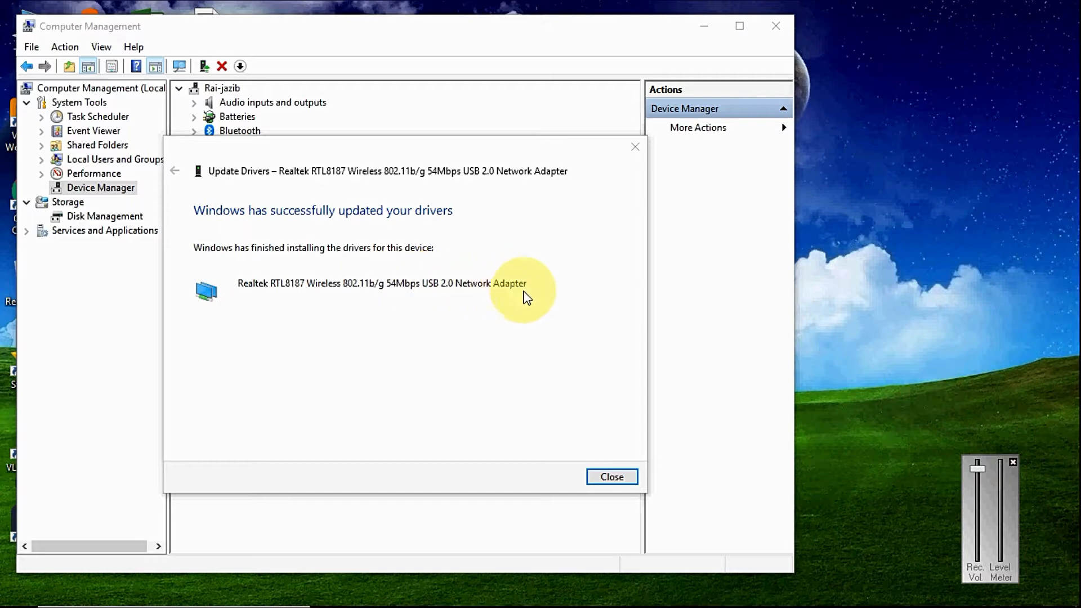
Step: Close the driver update wizard, then close Computer Management after viewing the available WiFi networks
{"action": "left_click", "coordinate": [616, 478]}
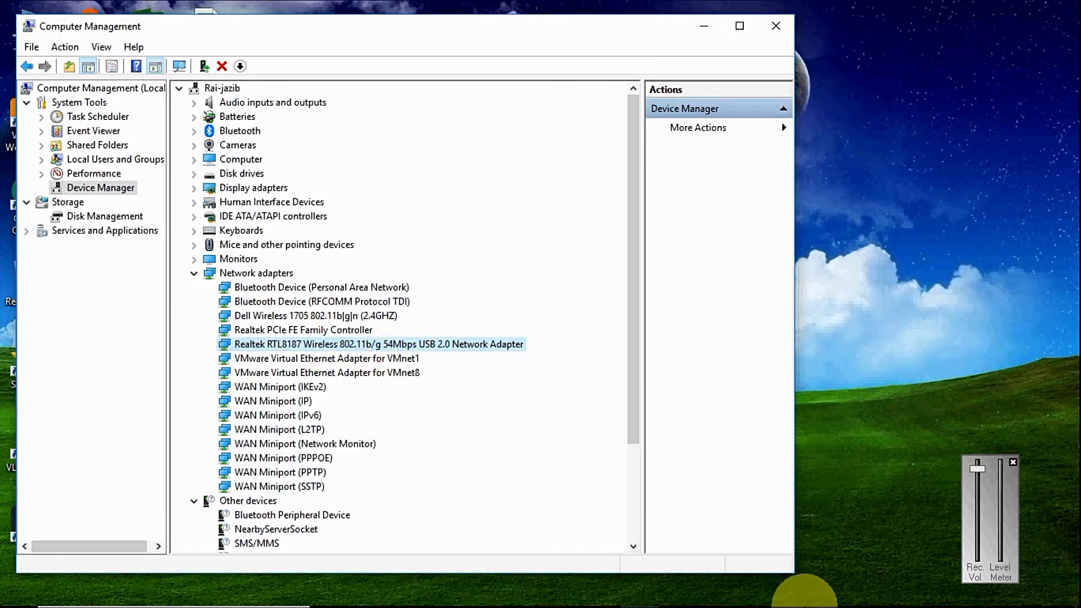
{"action": "left_click", "coordinate": [797, 601]}
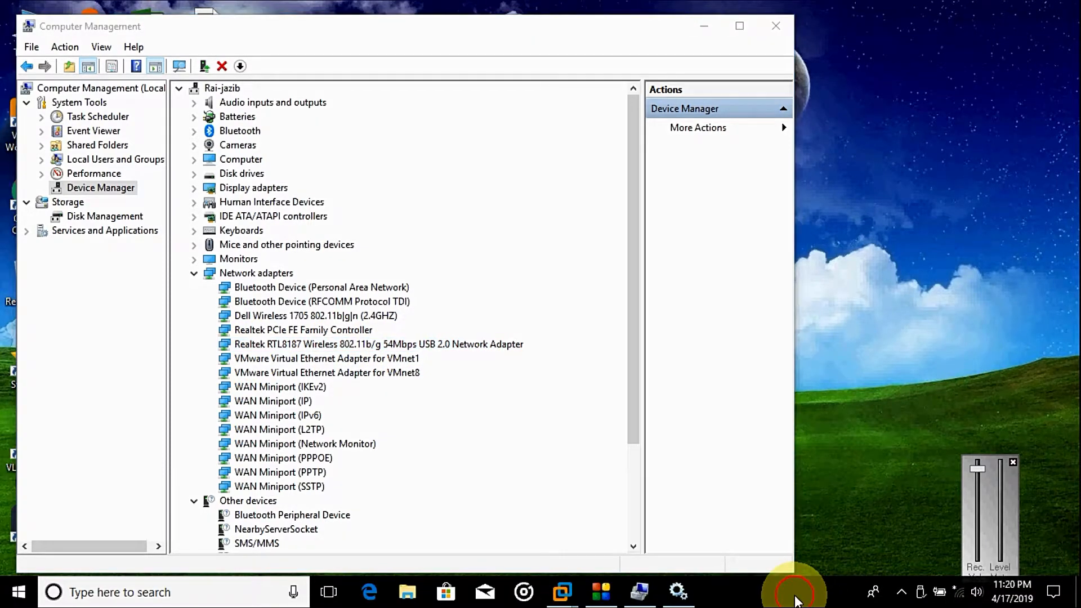
{"action": "left_click", "coordinate": [956, 594]}
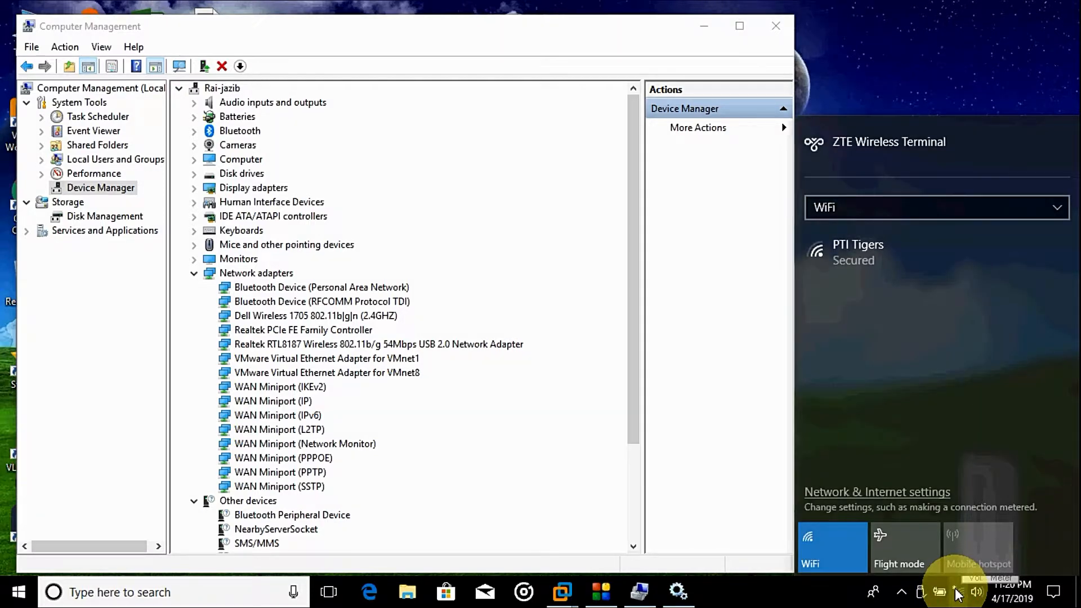
{"action": "left_click", "coordinate": [758, 601]}
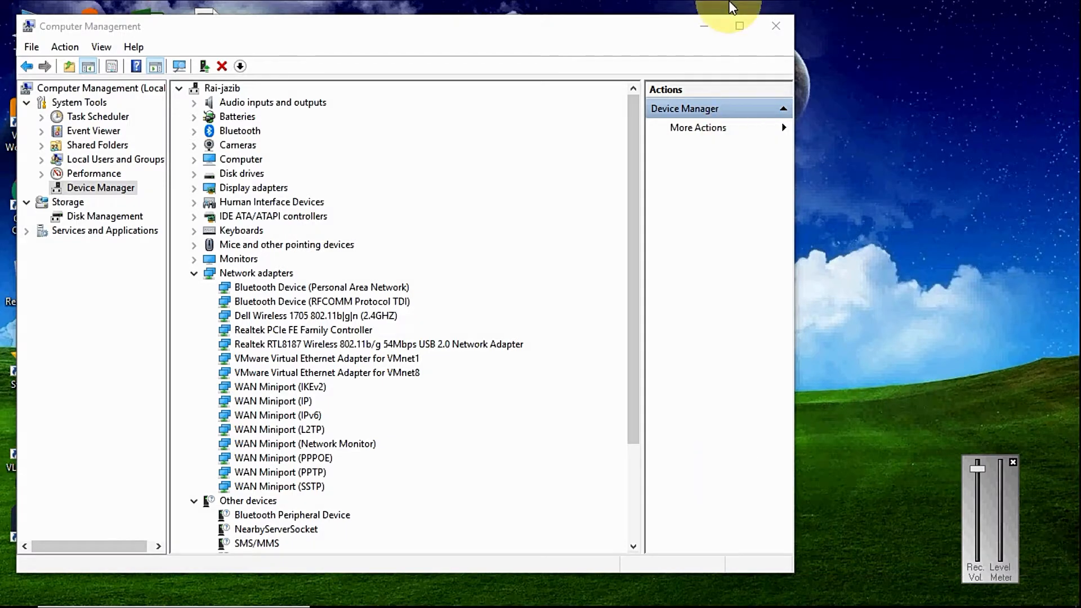
{"action": "left_click", "coordinate": [778, 33]}
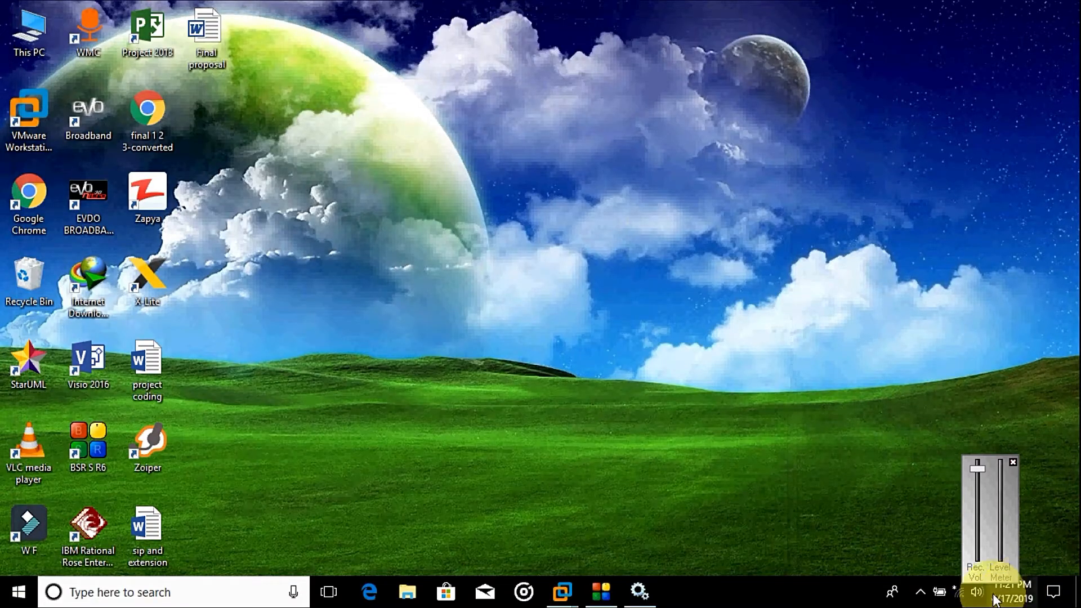
Step: Open the Network & Internet settings and show the computer's network adapters in Network Connections
{"action": "left_click", "coordinate": [959, 592]}
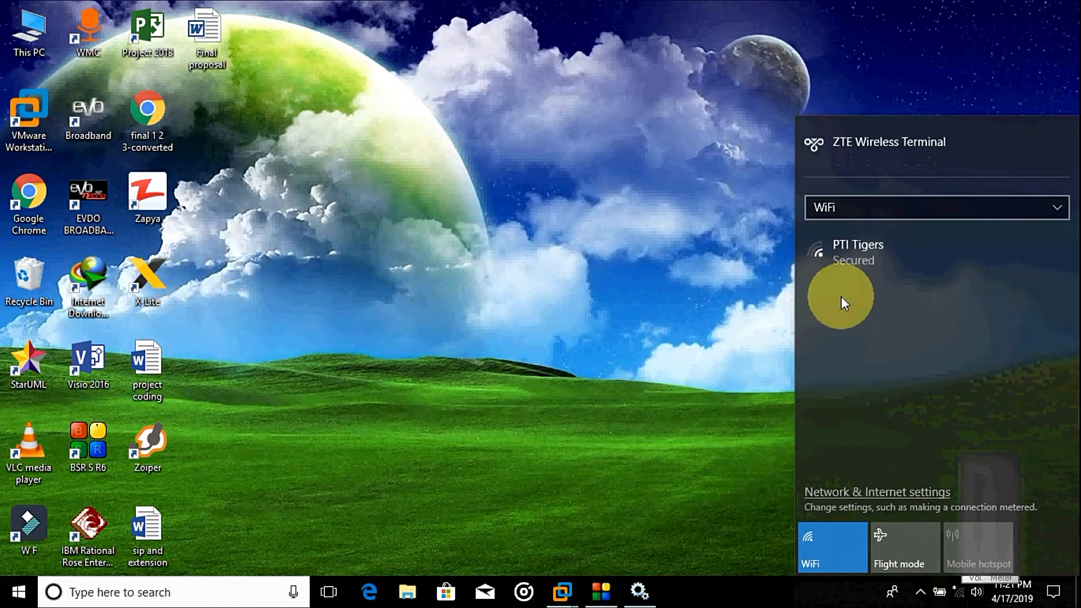
{"action": "left_click", "coordinate": [888, 495]}
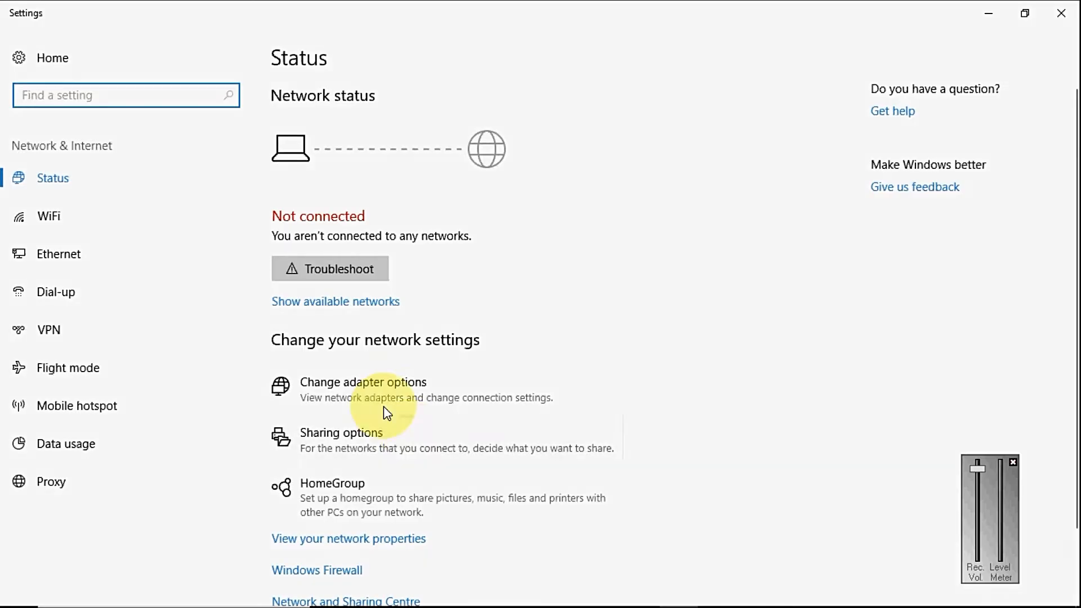
{"action": "left_click", "coordinate": [375, 388]}
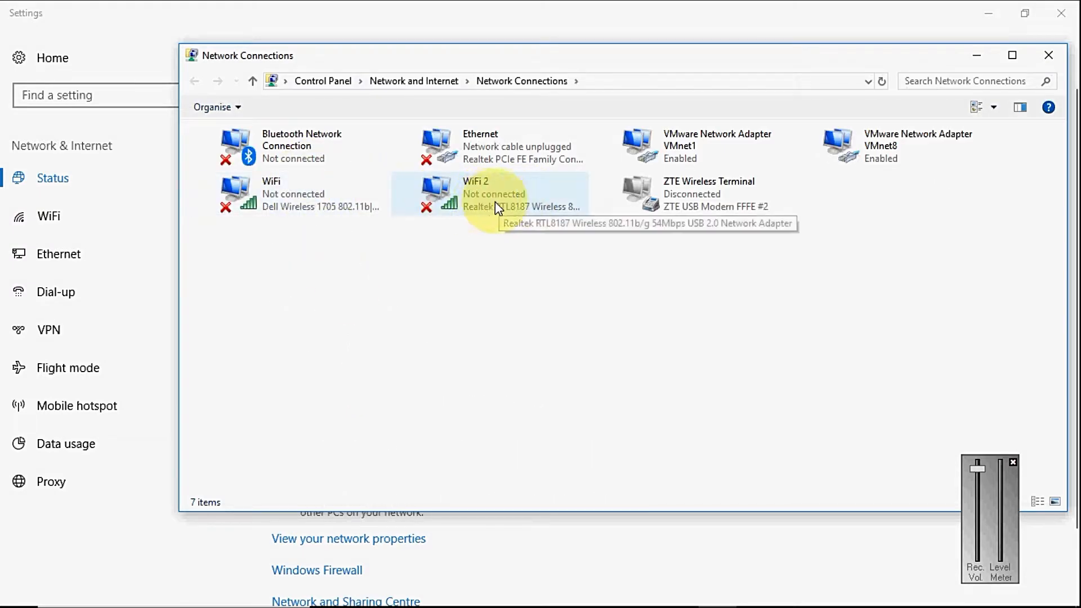
Step: Disable the built-in WiFi connection that uses the Dell Wireless 1705 adapter
{"action": "left_click", "coordinate": [466, 190]}
{"action": "left_click", "coordinate": [286, 202]}
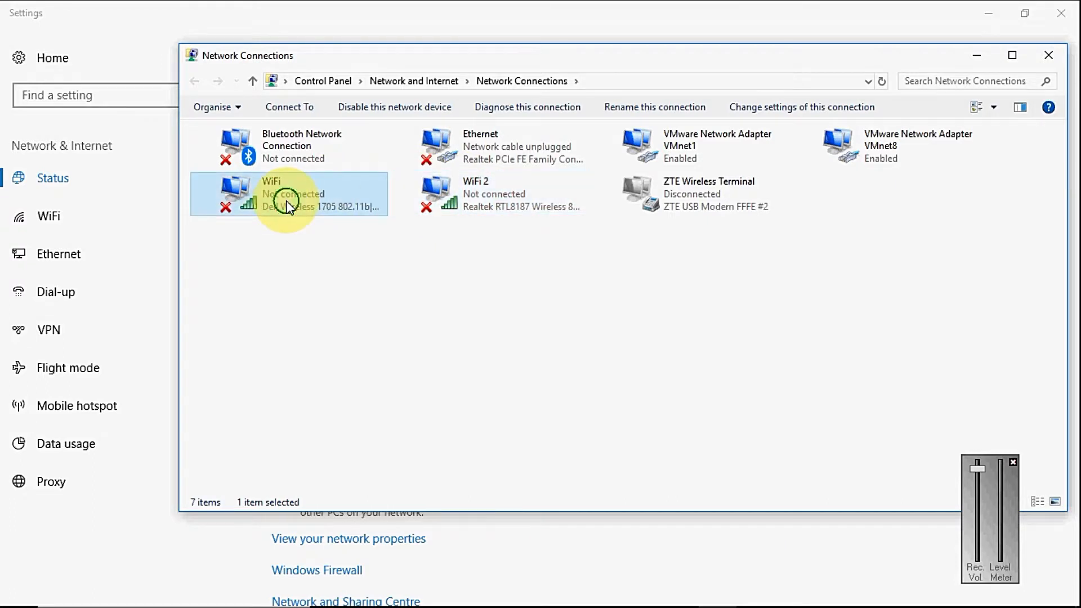
{"action": "right_click", "coordinate": [286, 201]}
{"action": "left_click", "coordinate": [320, 212]}
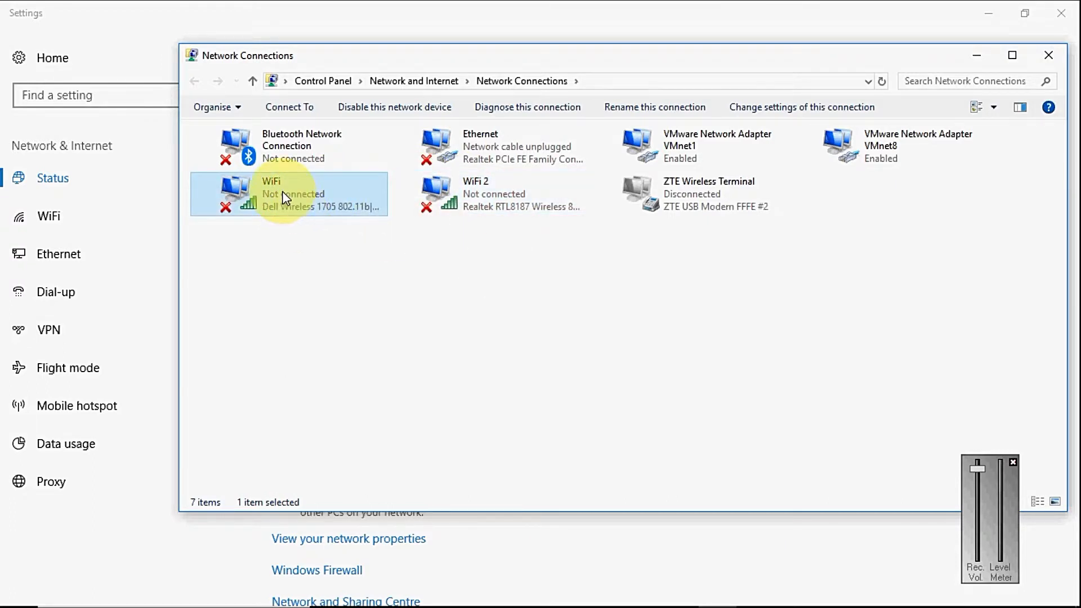
Step: Select the WiFi 2 connection of the Realtek RTL8187 adapter and view the available wireless networks
{"action": "left_click", "coordinate": [467, 195]}
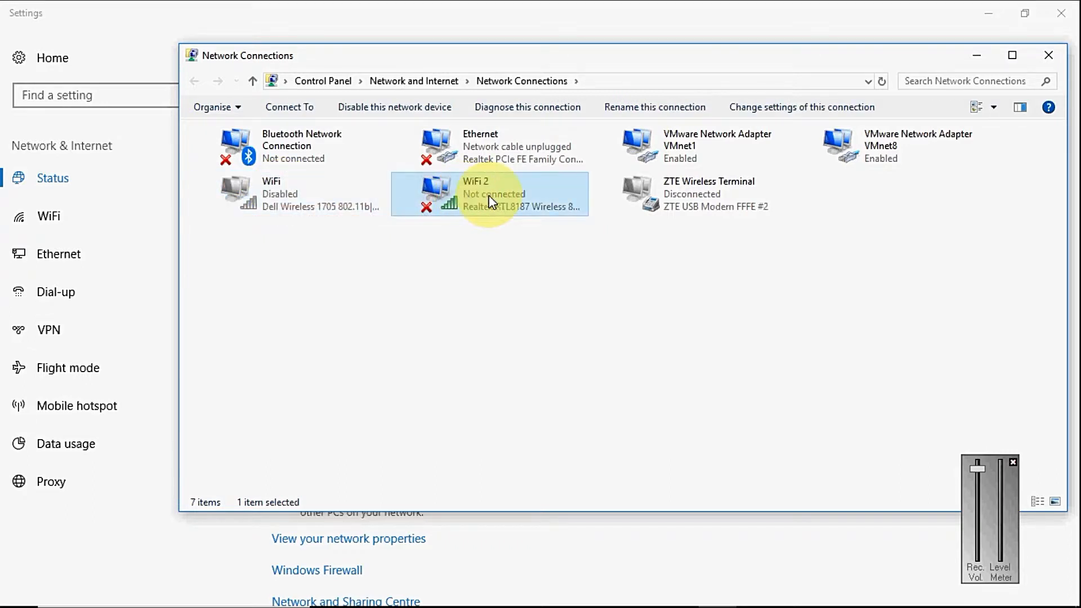
{"action": "right_click", "coordinate": [489, 195]}
{"action": "left_click", "coordinate": [453, 198]}
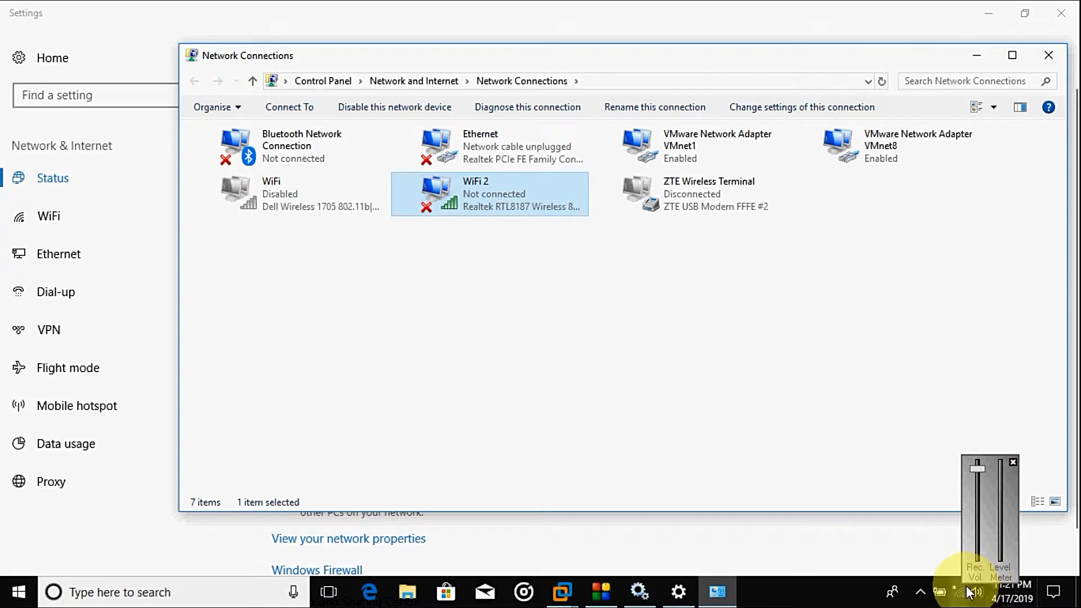
{"action": "left_click", "coordinate": [967, 588]}
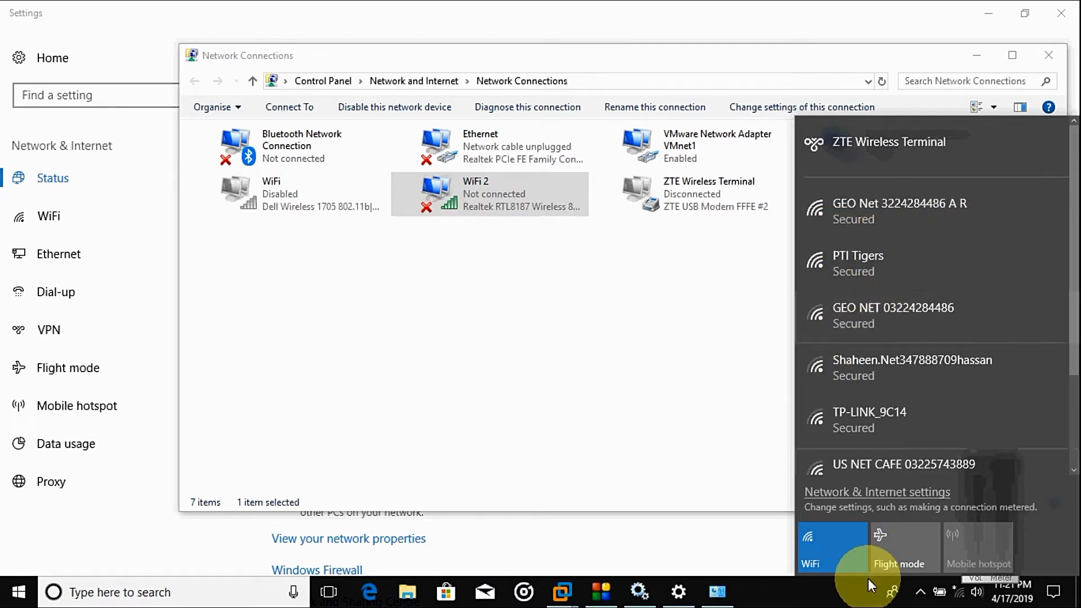
{"action": "left_click", "coordinate": [847, 591]}
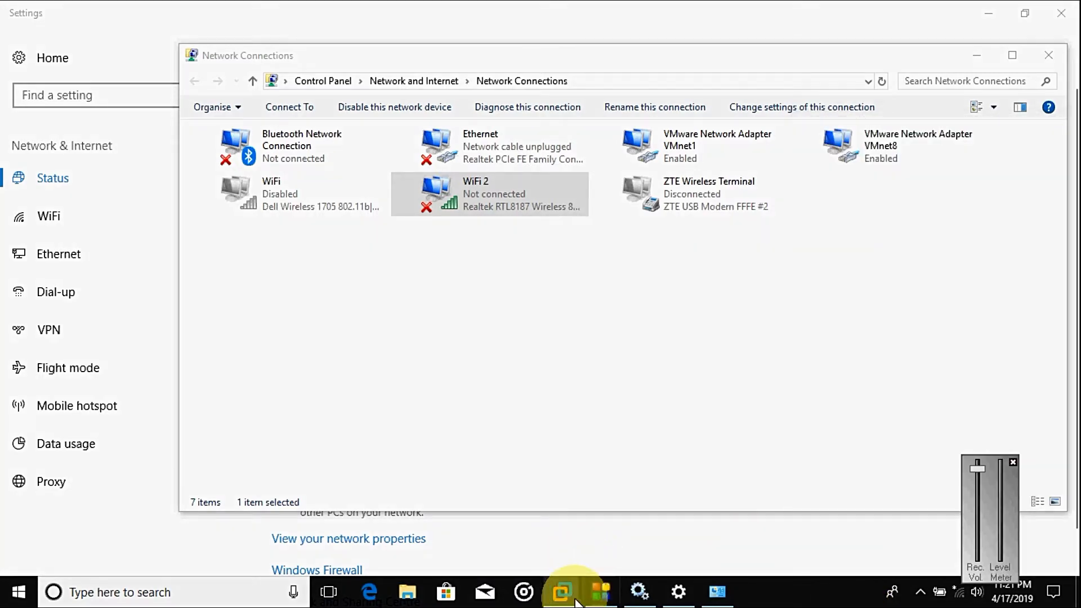
Step: Switch to the CentOS 7 64-bit virtual machine in VMware Workstation, examine its Wi-Fi settings, and minimise the window
{"action": "left_click", "coordinate": [801, 600]}
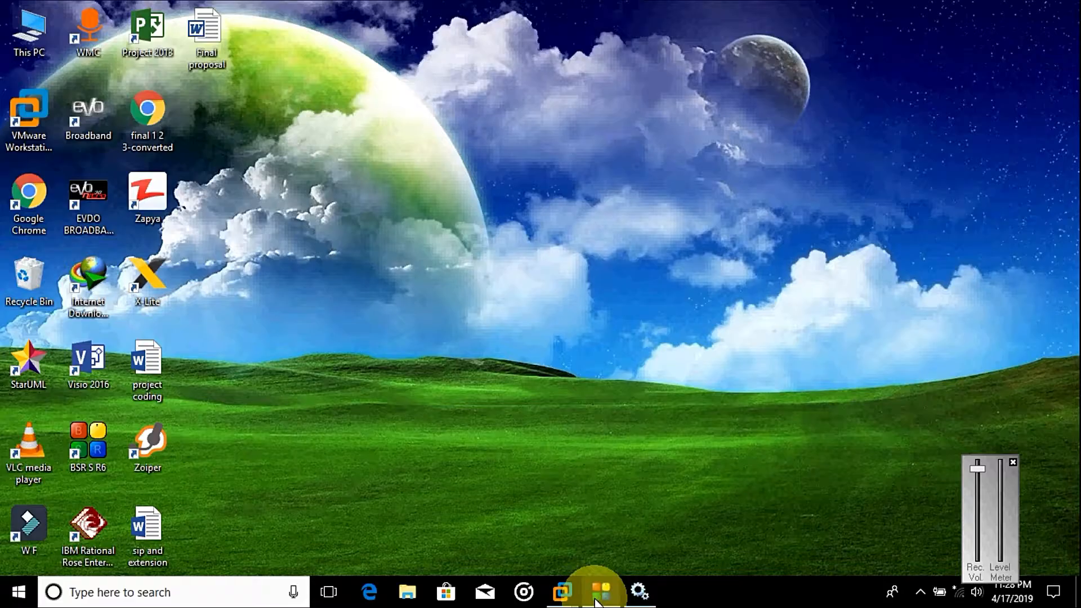
{"action": "mouse_move", "coordinate": [562, 588]}
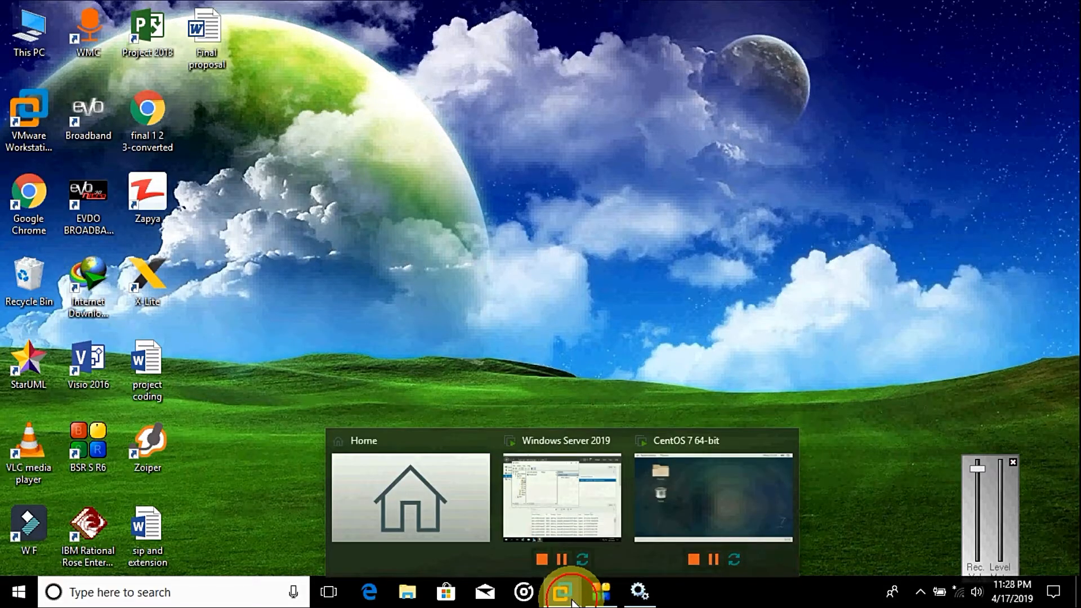
{"action": "left_click", "coordinate": [688, 499]}
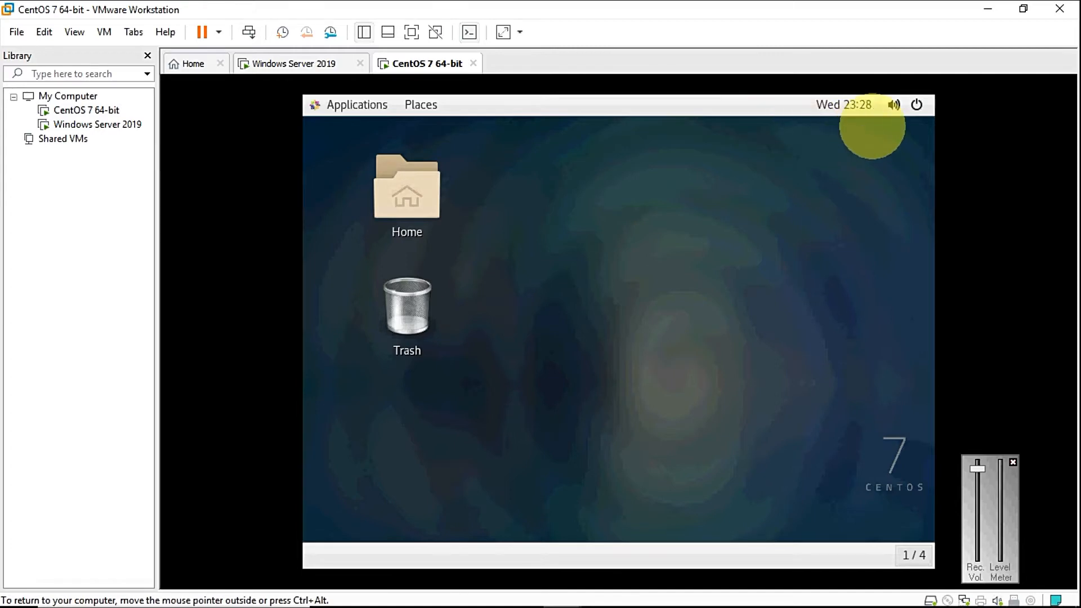
{"action": "left_click", "coordinate": [917, 104]}
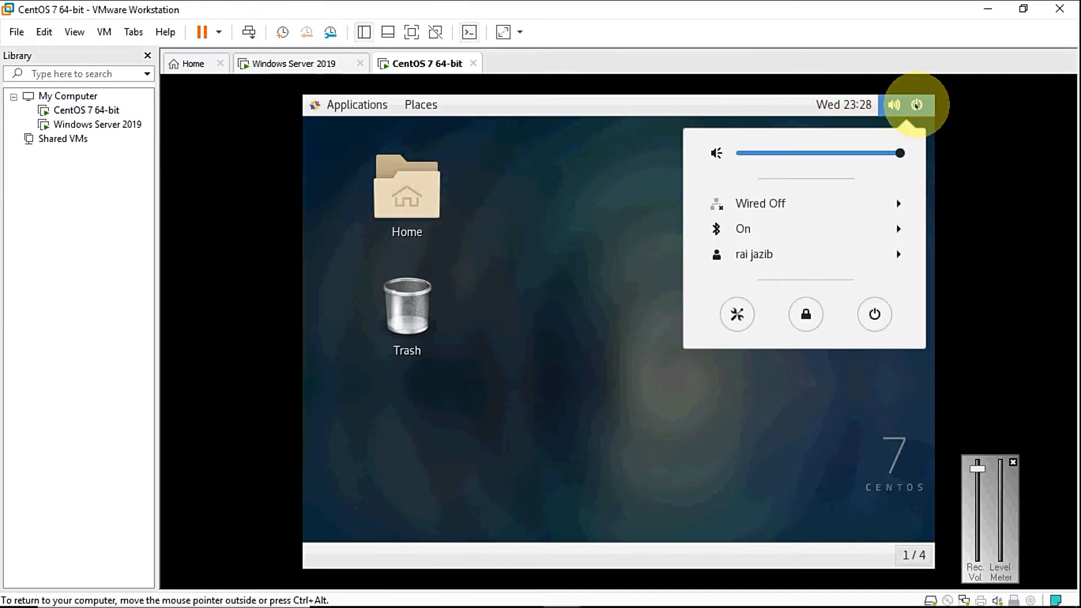
{"action": "left_click", "coordinate": [789, 204]}
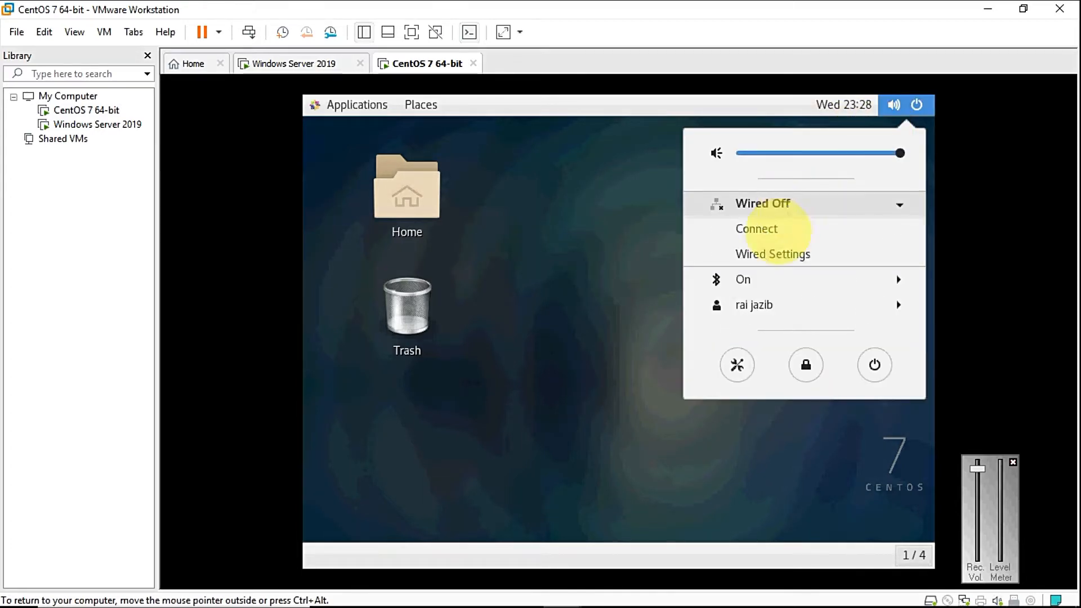
{"action": "left_click", "coordinate": [761, 254]}
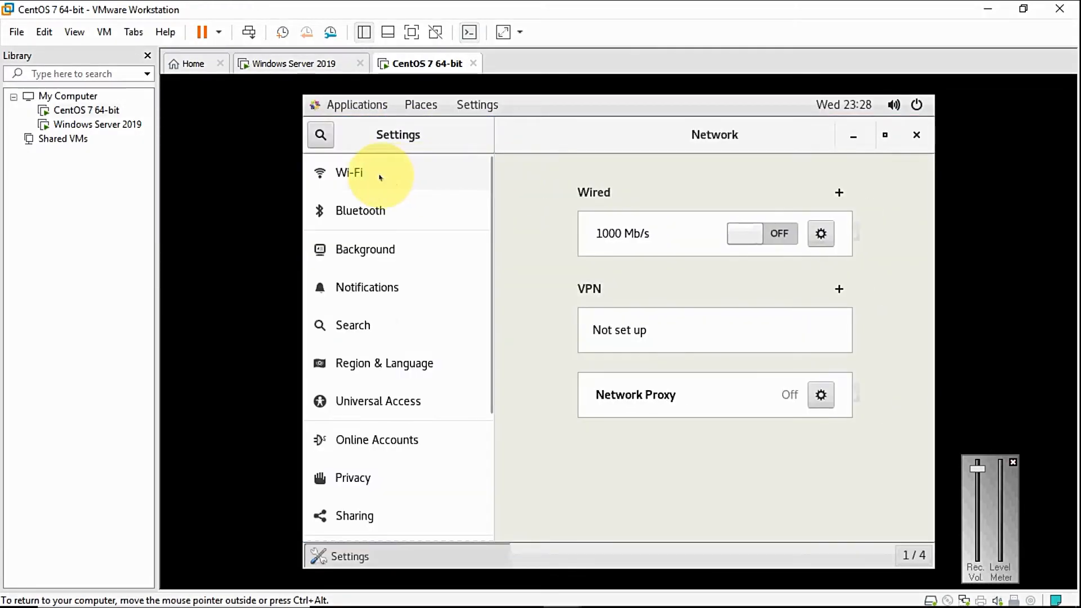
{"action": "left_click", "coordinate": [380, 178]}
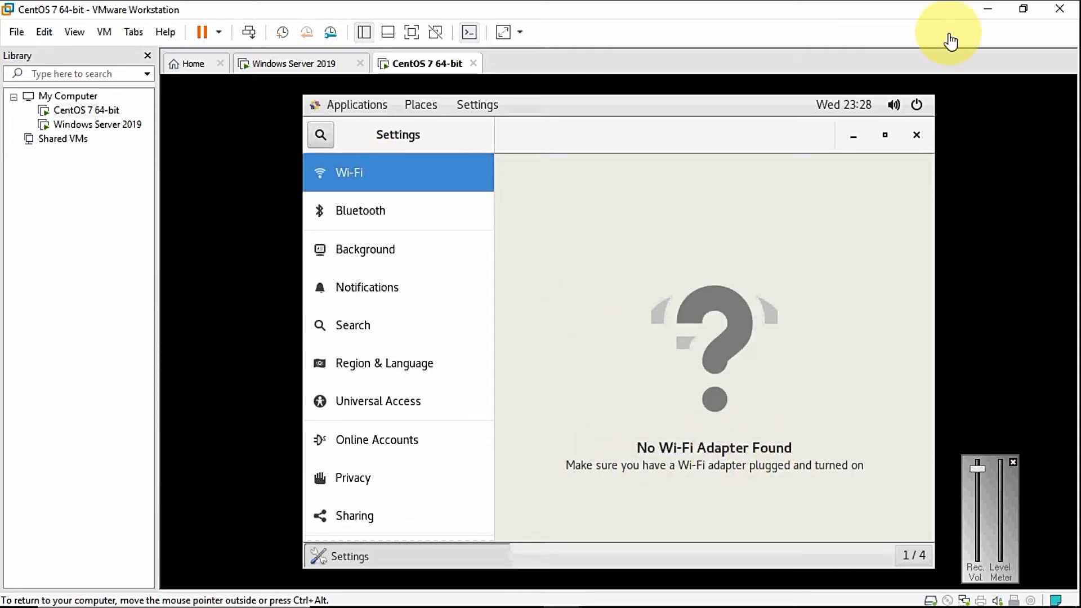
{"action": "left_click", "coordinate": [991, 8]}
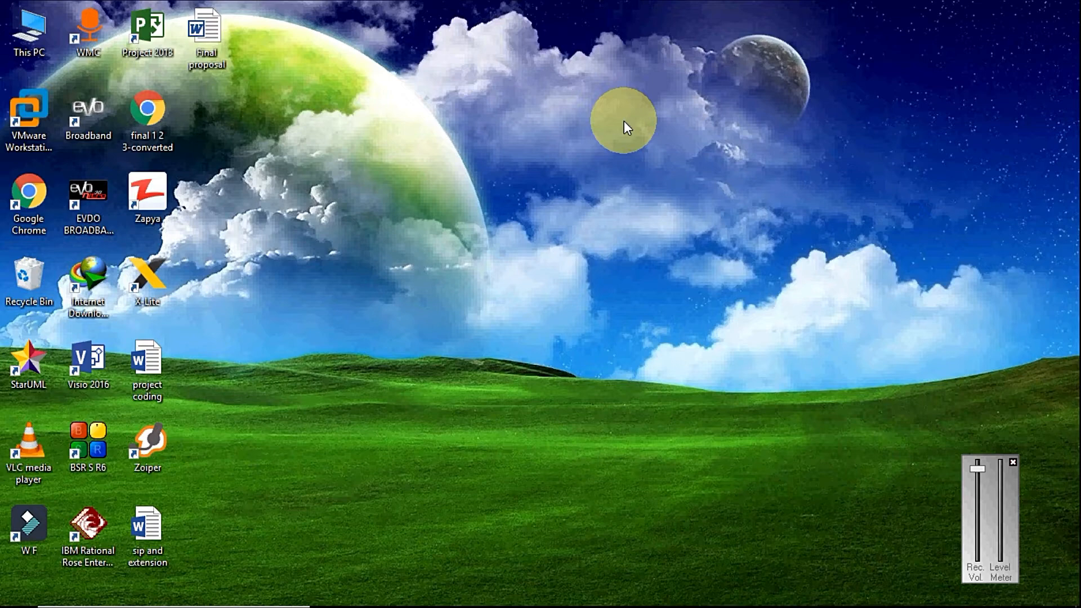
Step: Open the host's Network Connections from the Network & Internet settings, check the WiFi adapters, and close both windows
{"action": "mouse_move", "coordinate": [995, 596]}
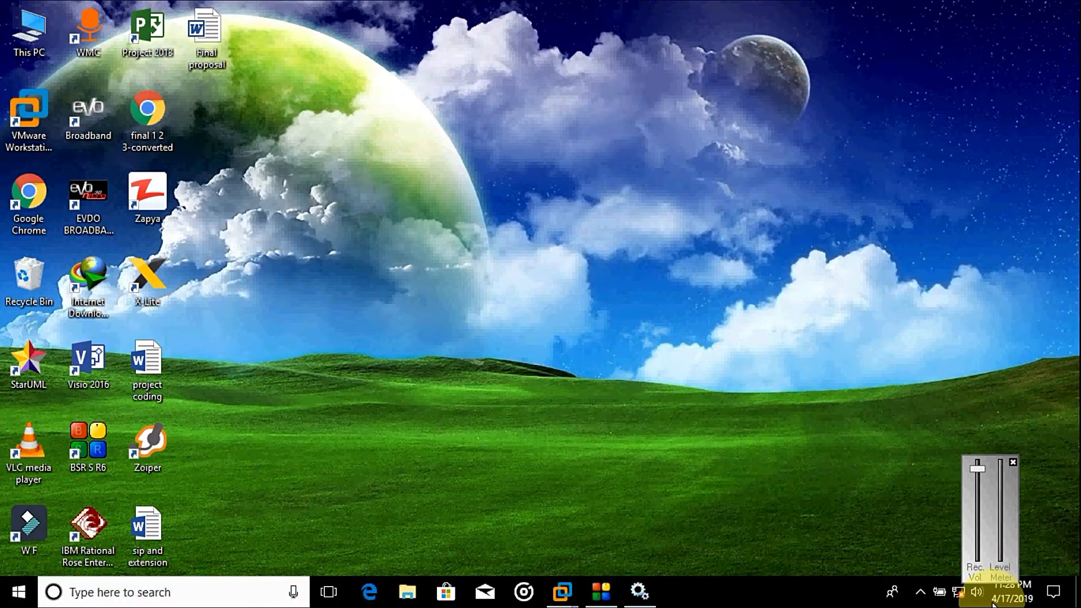
{"action": "left_click", "coordinate": [962, 591]}
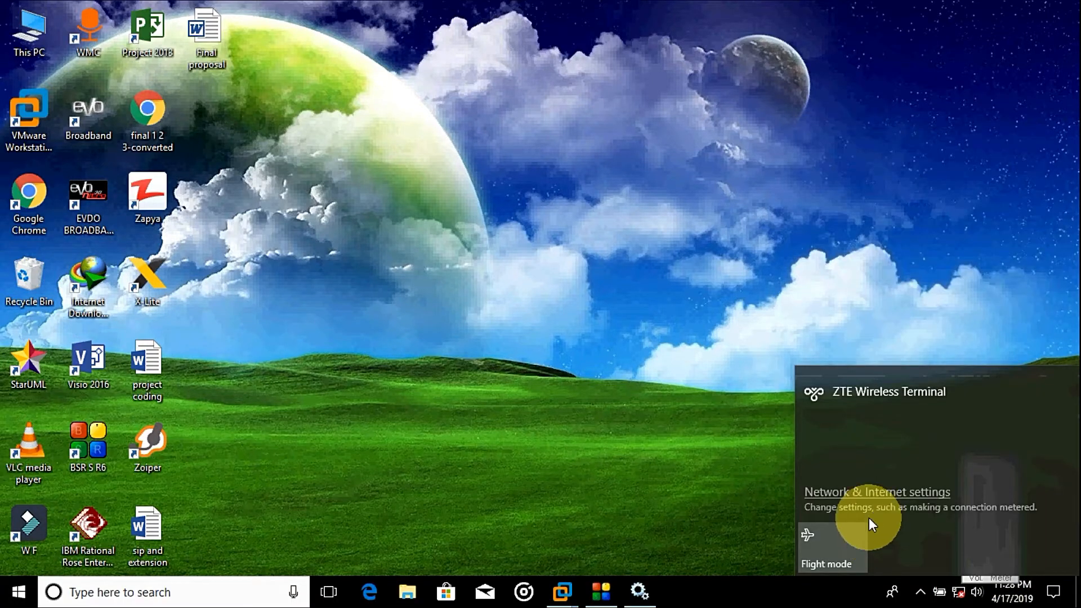
{"action": "left_click", "coordinate": [870, 498]}
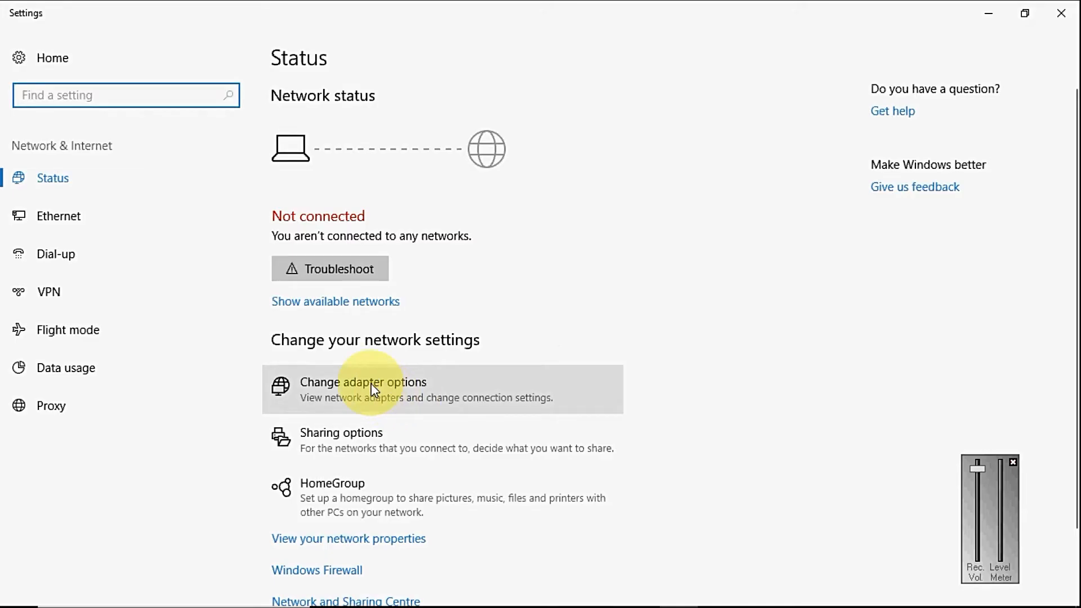
{"action": "left_click", "coordinate": [385, 393]}
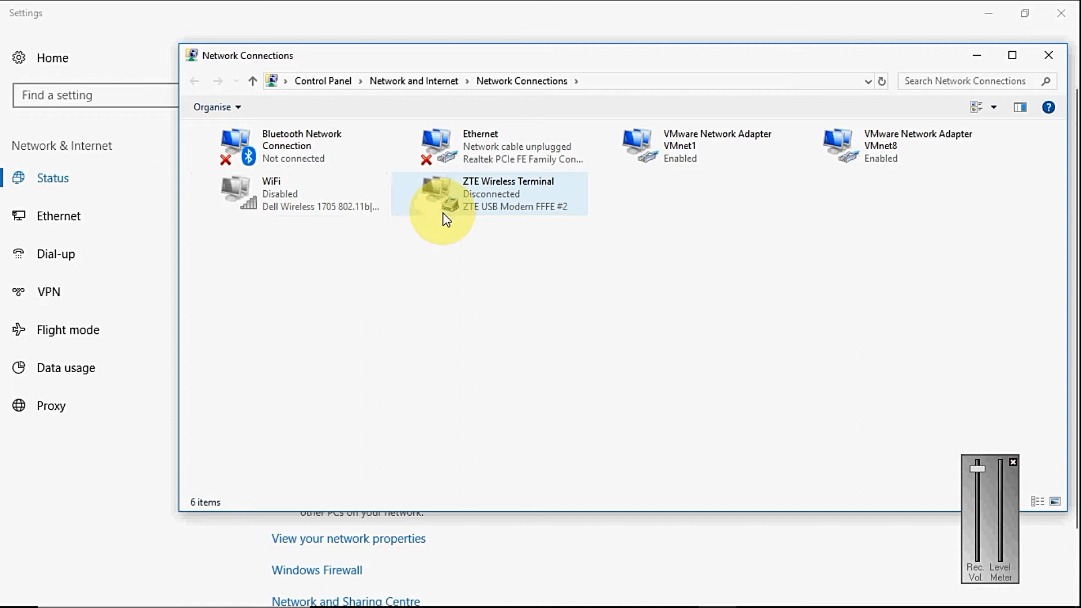
{"action": "left_click", "coordinate": [350, 201]}
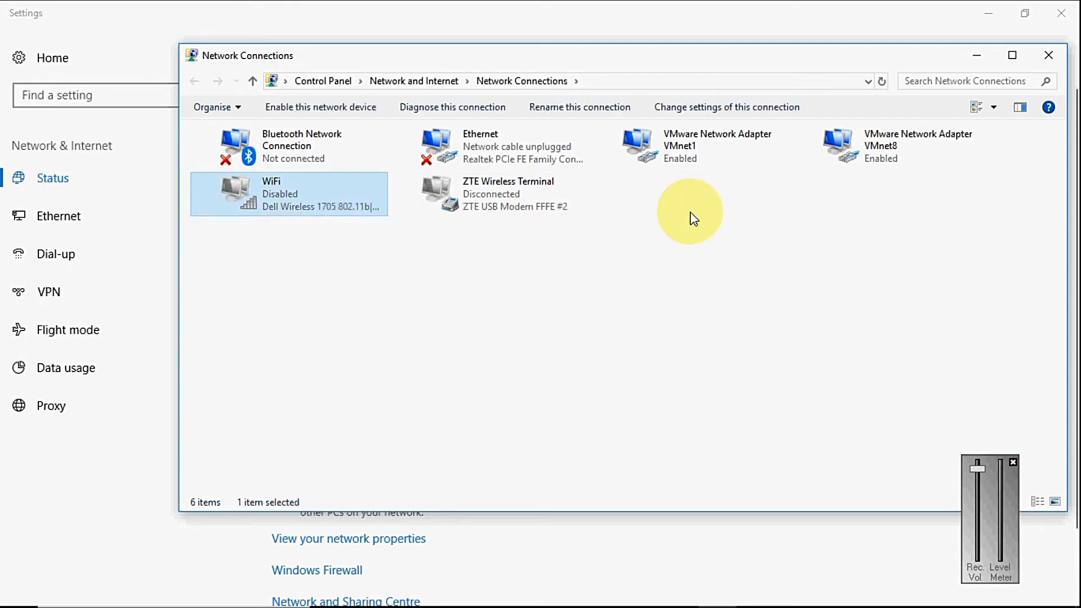
{"action": "left_click", "coordinate": [1048, 57]}
{"action": "left_click", "coordinate": [1062, 11]}
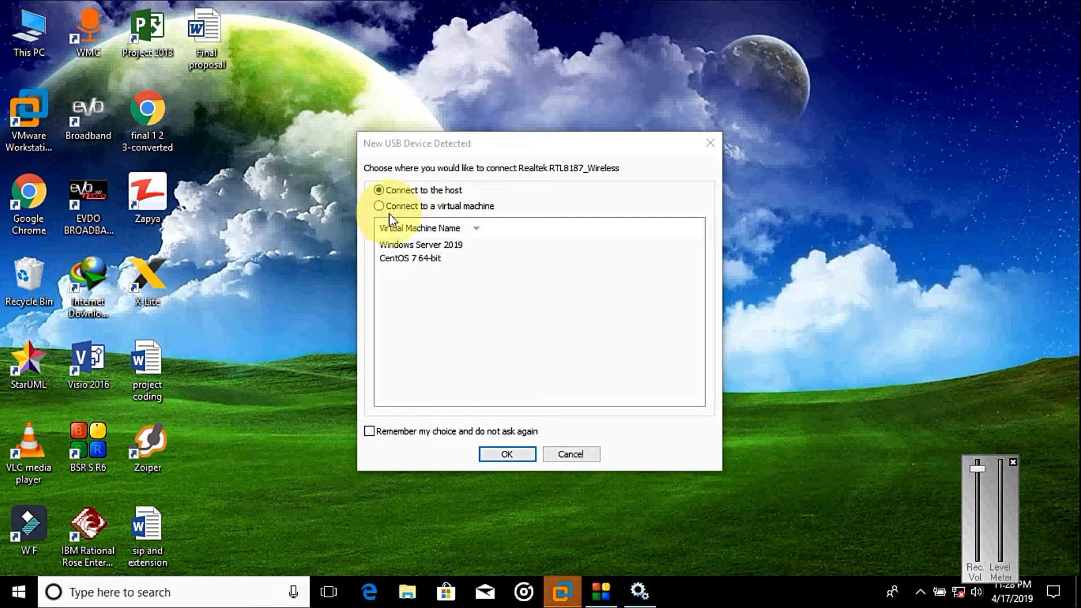
Step: Connect the detected Realtek RTL8187_Wireless USB device to the CentOS 7 64-bit virtual machine
{"action": "left_click", "coordinate": [378, 206]}
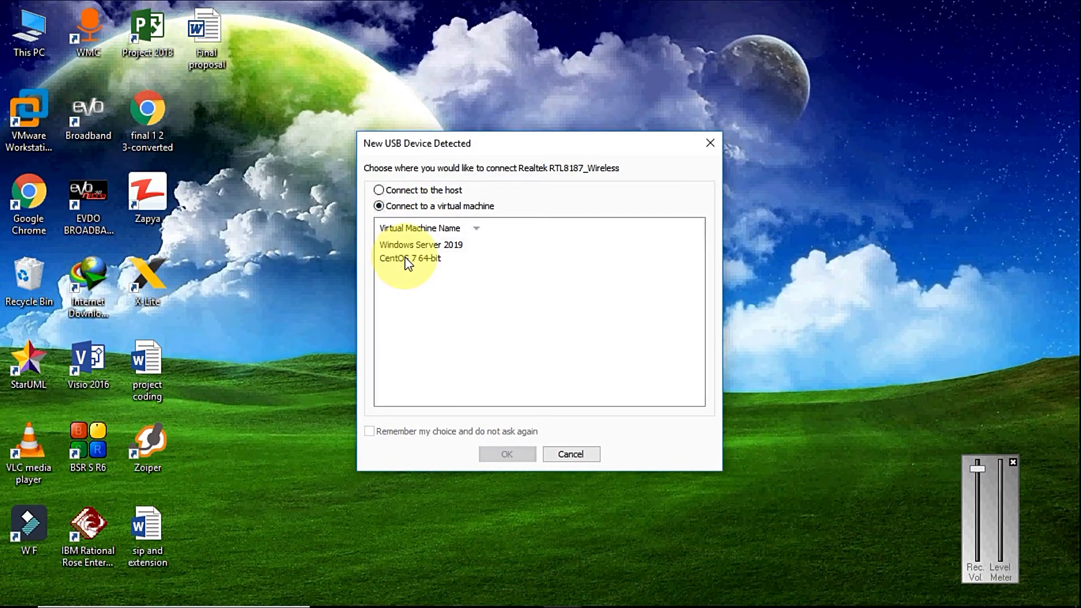
{"action": "left_click", "coordinate": [405, 258]}
{"action": "left_click", "coordinate": [507, 454]}
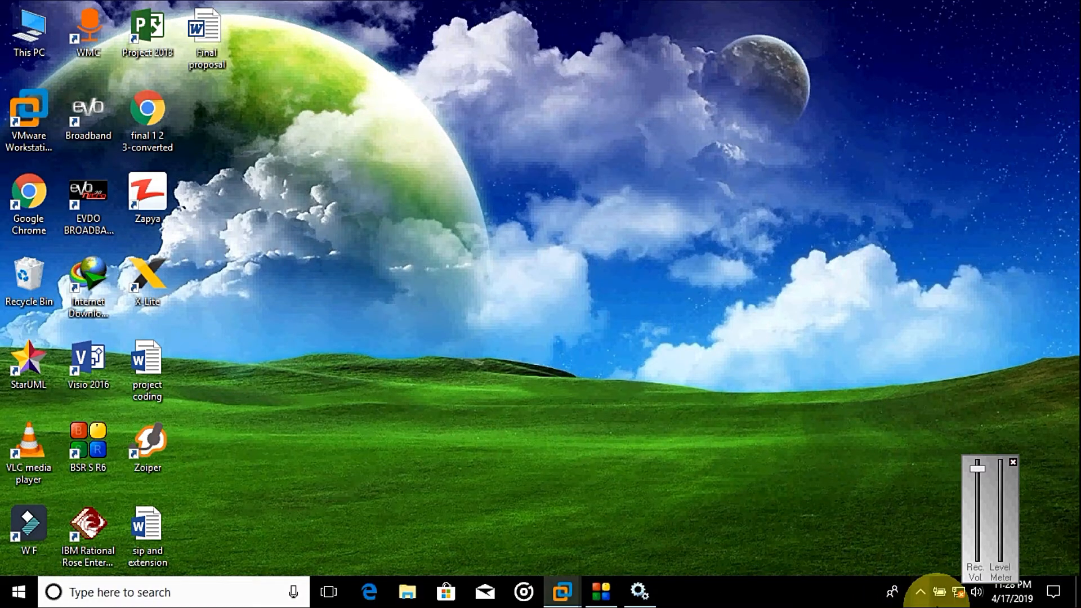
Step: Recheck the host's network adapters after attaching the USB device to the virtual machine, and close Network Connections and Settings
{"action": "left_click", "coordinate": [959, 592]}
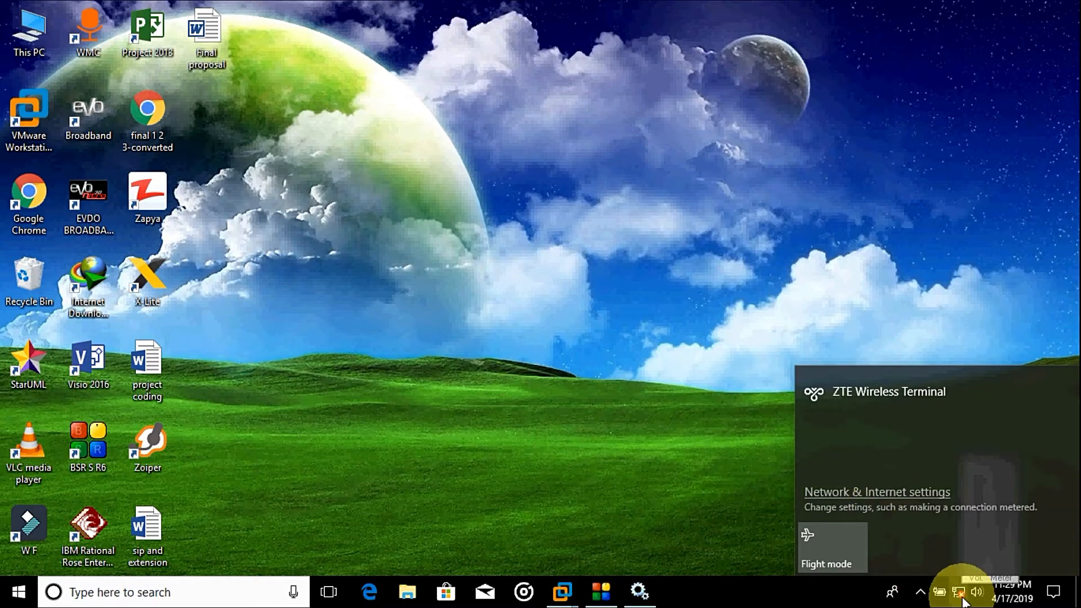
{"action": "left_click", "coordinate": [852, 499]}
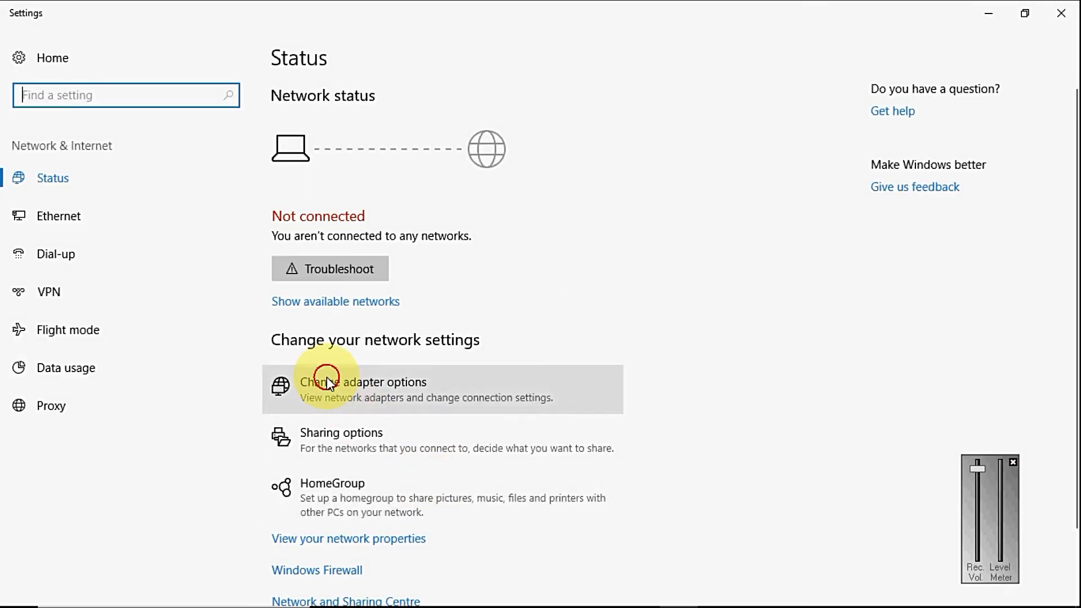
{"action": "left_click", "coordinate": [329, 380]}
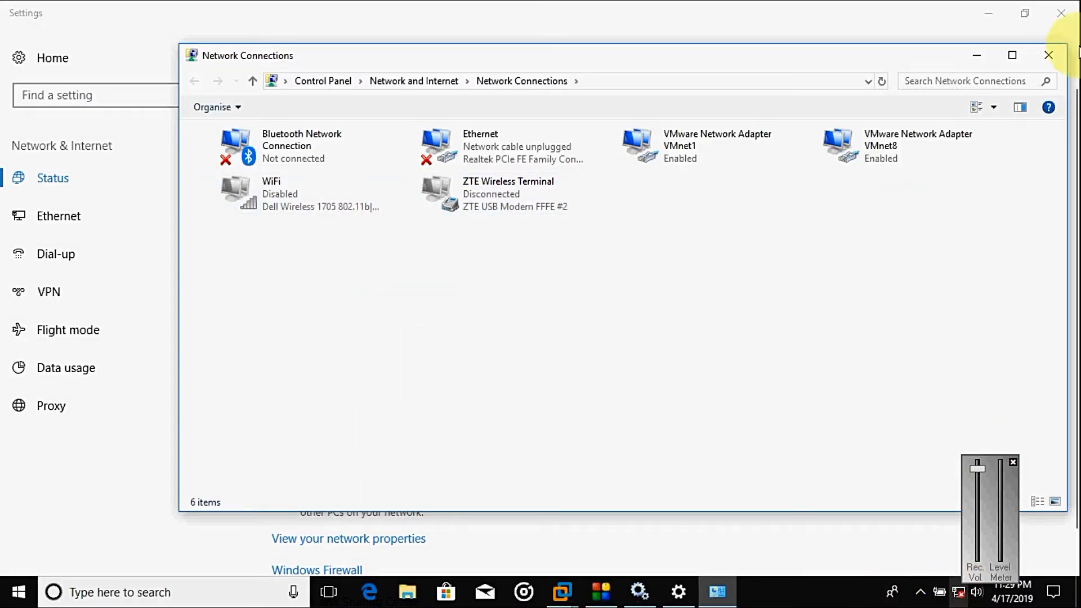
{"action": "left_click", "coordinate": [1047, 59]}
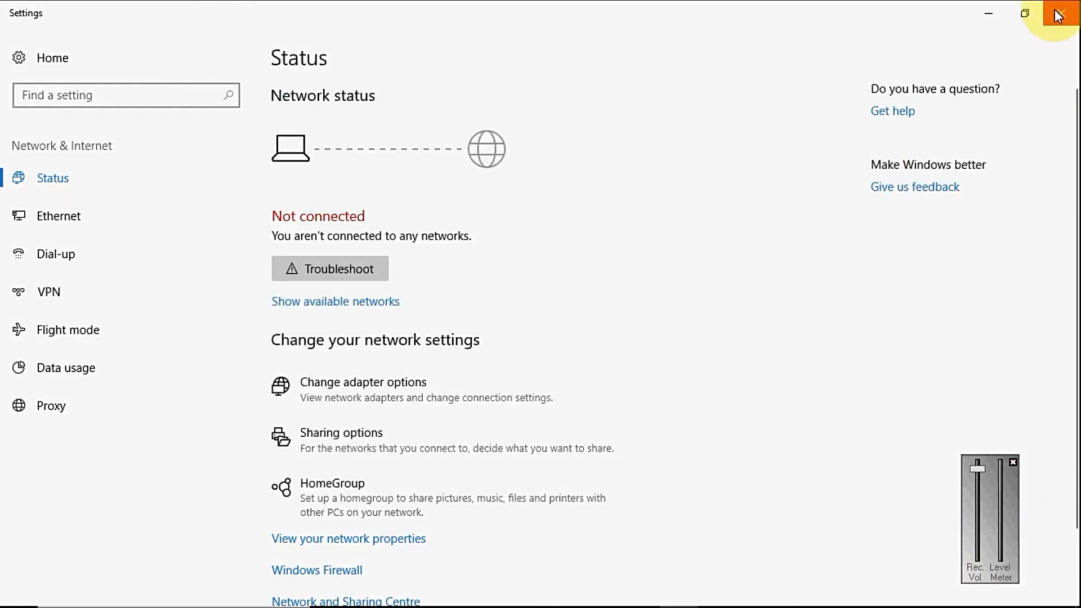
{"action": "left_click", "coordinate": [1062, 8]}
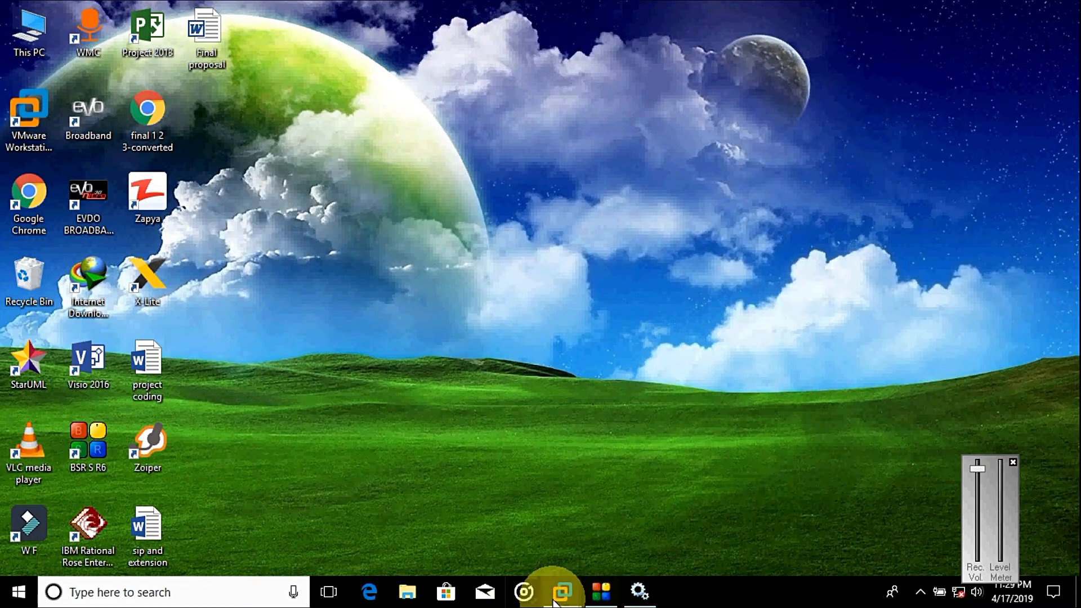
Step: Switch to the CentOS 7 64-bit virtual machine in VMware Workstation and compare its visible Wi-Fi networks with the host's available networks
{"action": "mouse_move", "coordinate": [554, 601]}
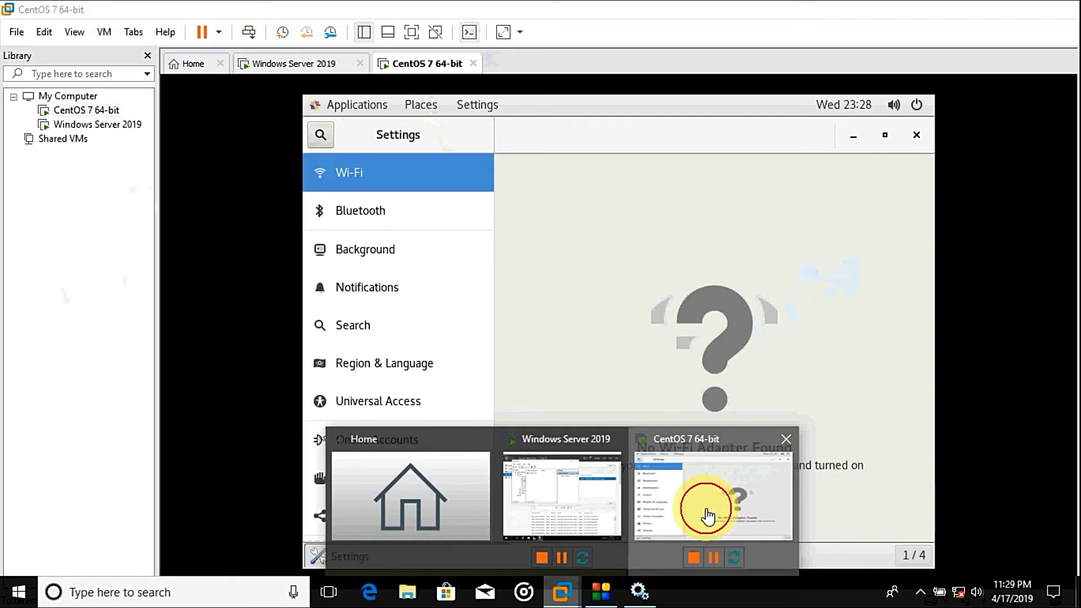
{"action": "left_click", "coordinate": [704, 509]}
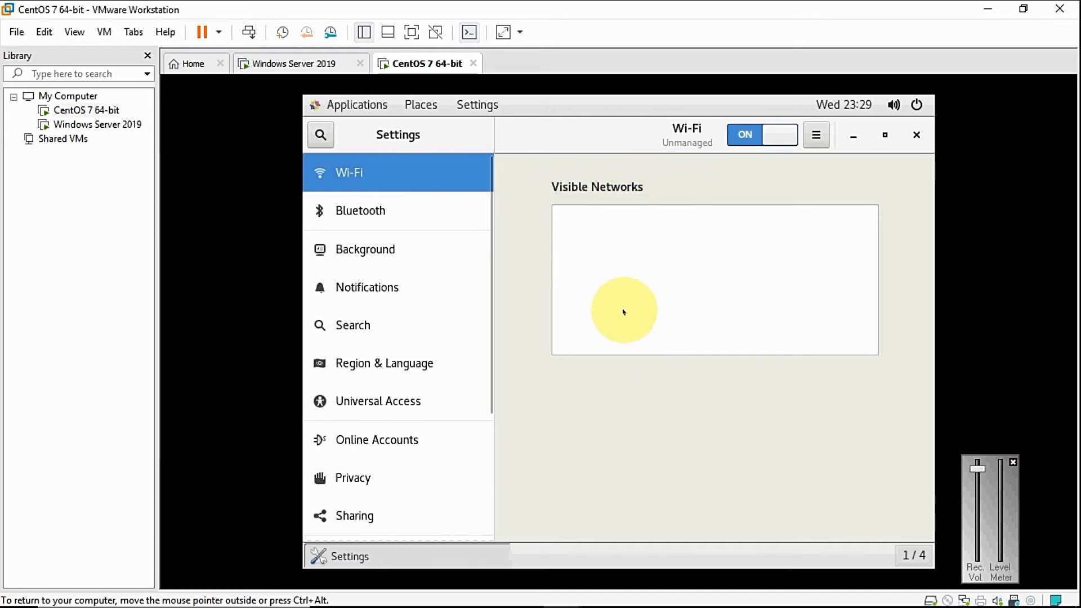
{"action": "mouse_move", "coordinate": [724, 603]}
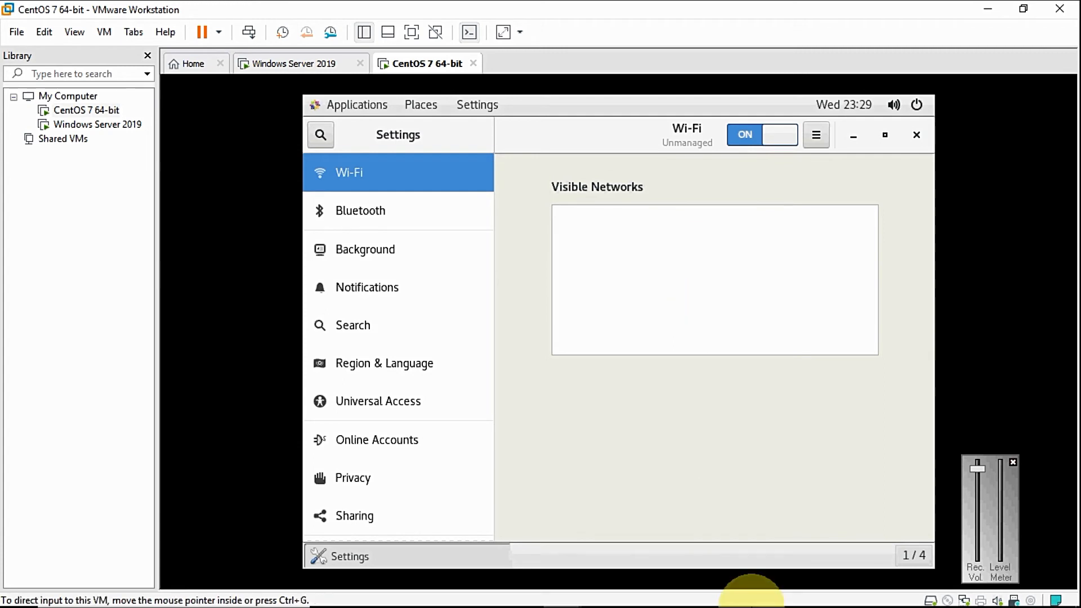
{"action": "mouse_move", "coordinate": [765, 604]}
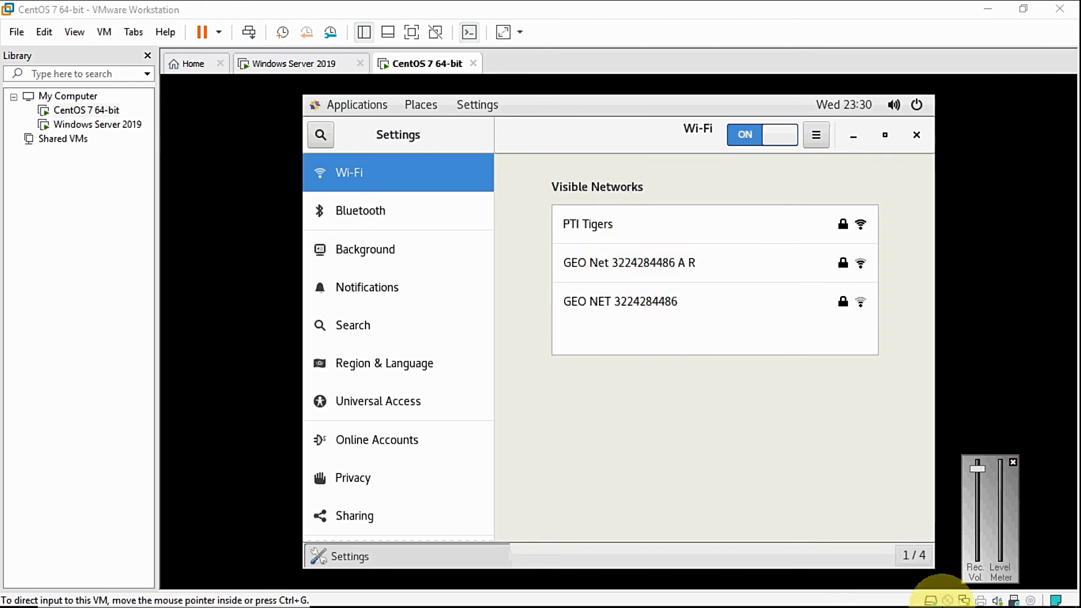
{"action": "left_click", "coordinate": [958, 590]}
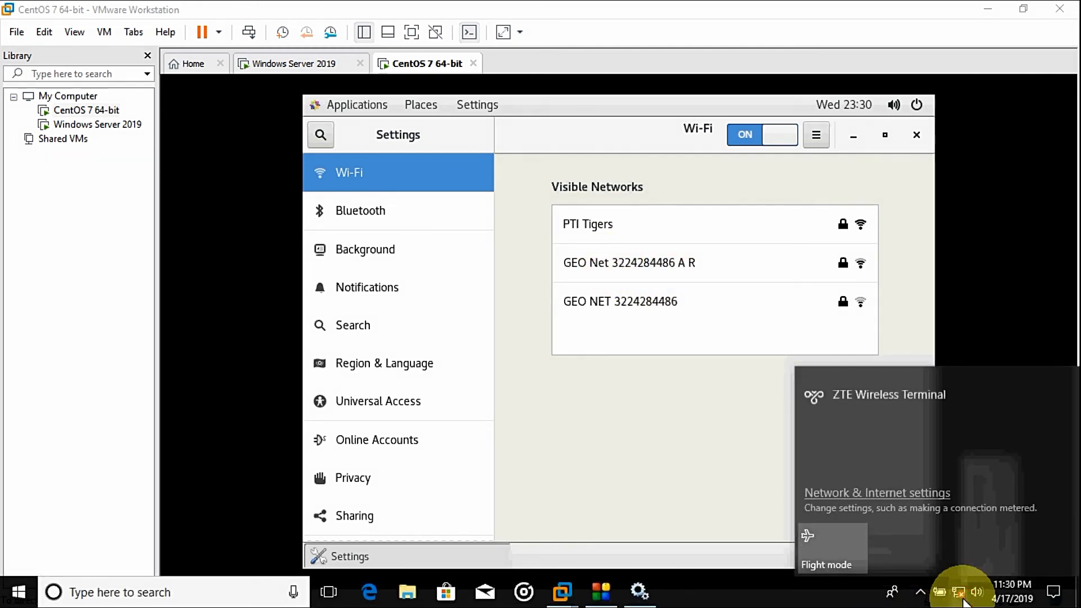
{"action": "left_click", "coordinate": [799, 605]}
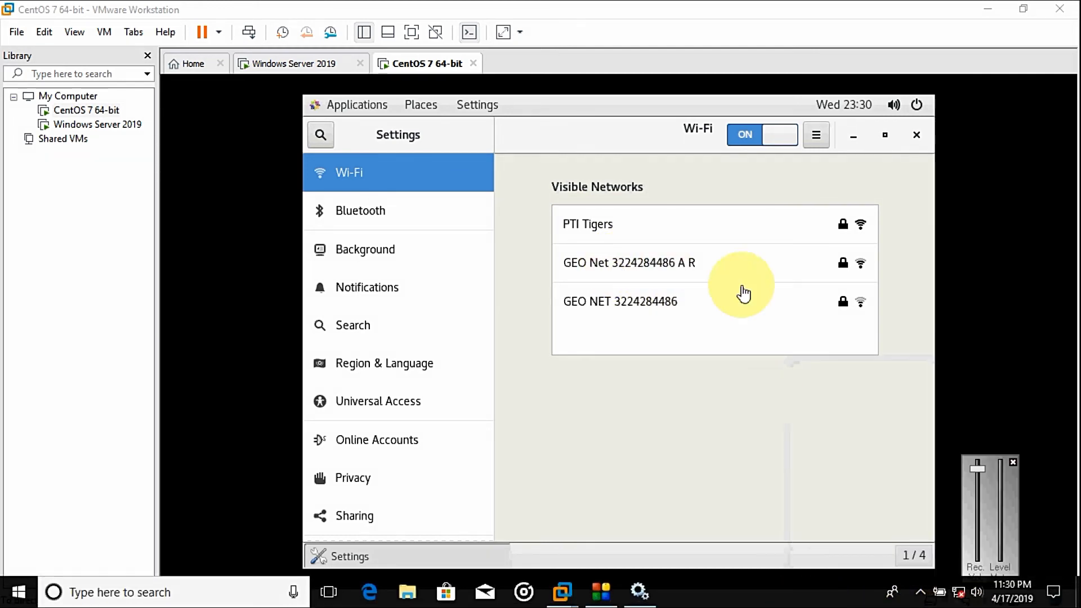